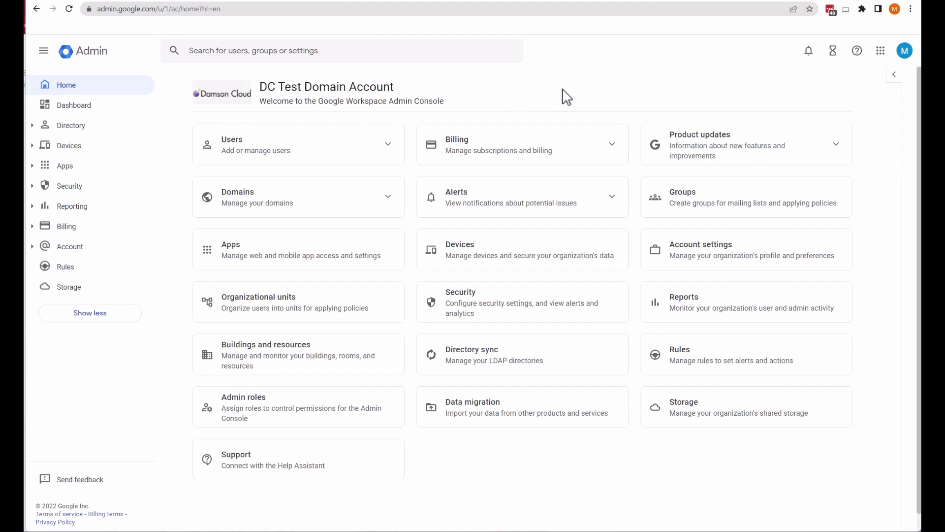
Start a new organizational unit named Contractors with the description "OU for all contractors of Damson Cloud"
left_click(32, 126)
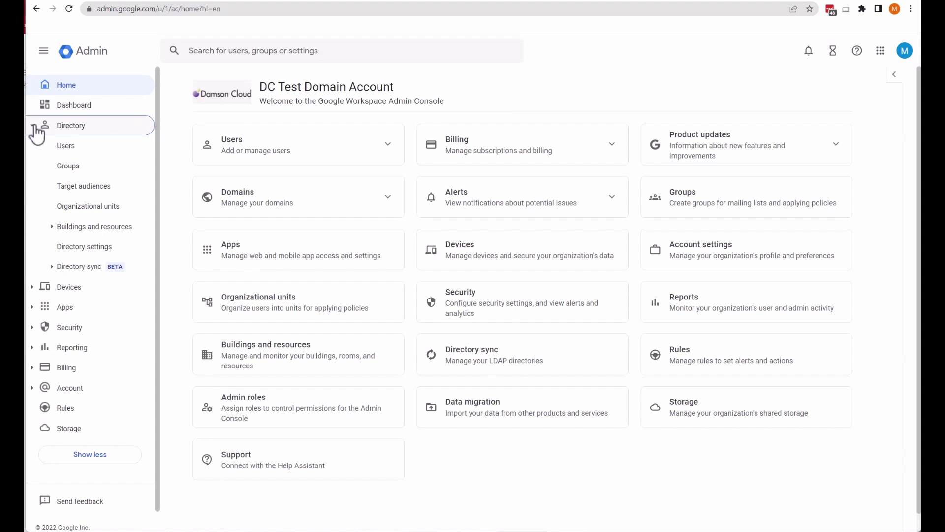
left_click(85, 208)
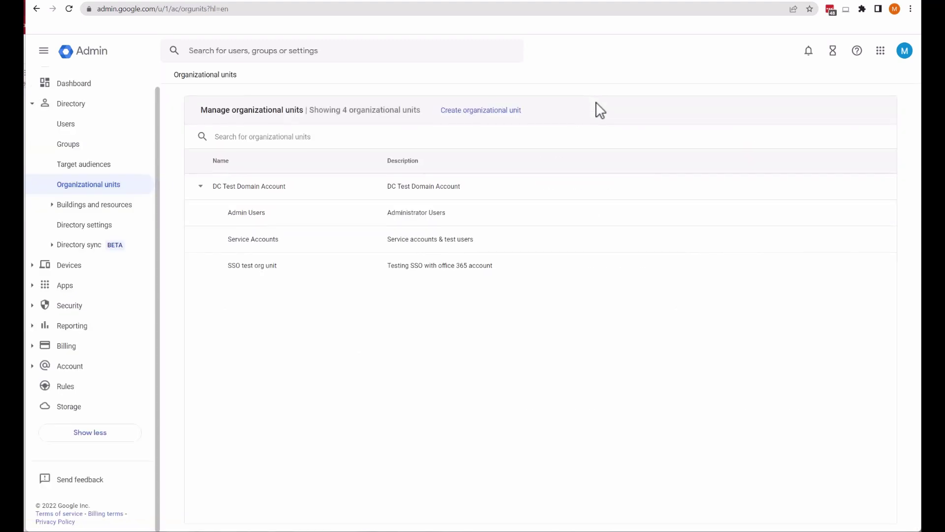
left_click(479, 113)
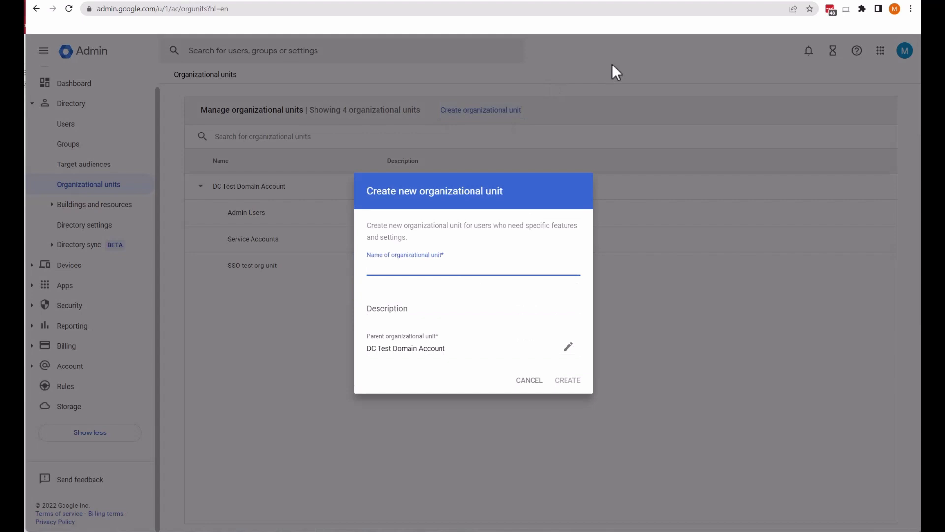
type("Contractors")
left_click(403, 309)
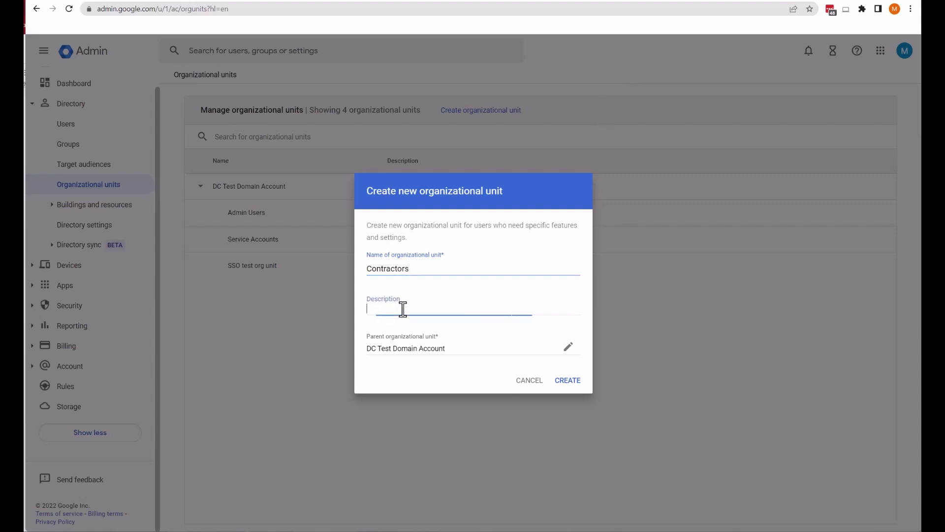
type("OP")
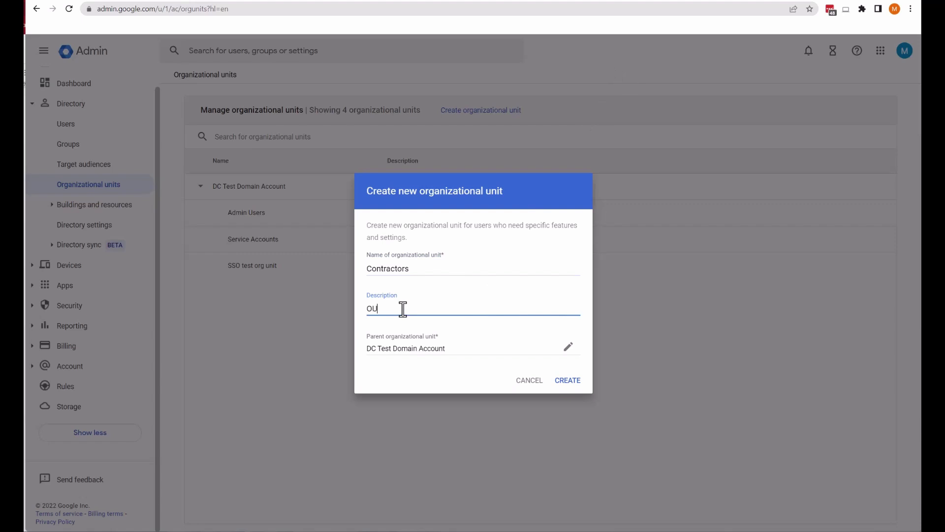
type(" for al")
type("l contract")
type("ors of Damson Cklou")
type("oud")
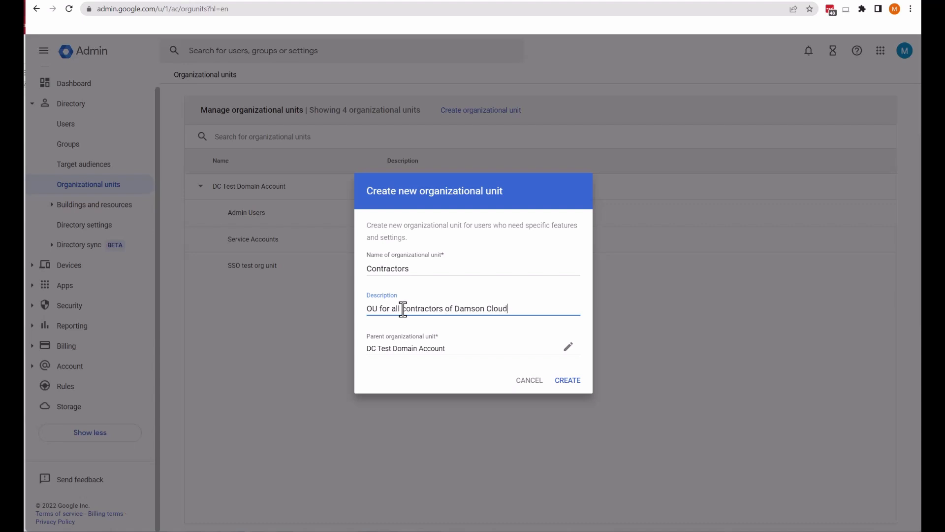
Choose DC Test Domain Account as the parent of the new organizational unit and create it
left_click(568, 347)
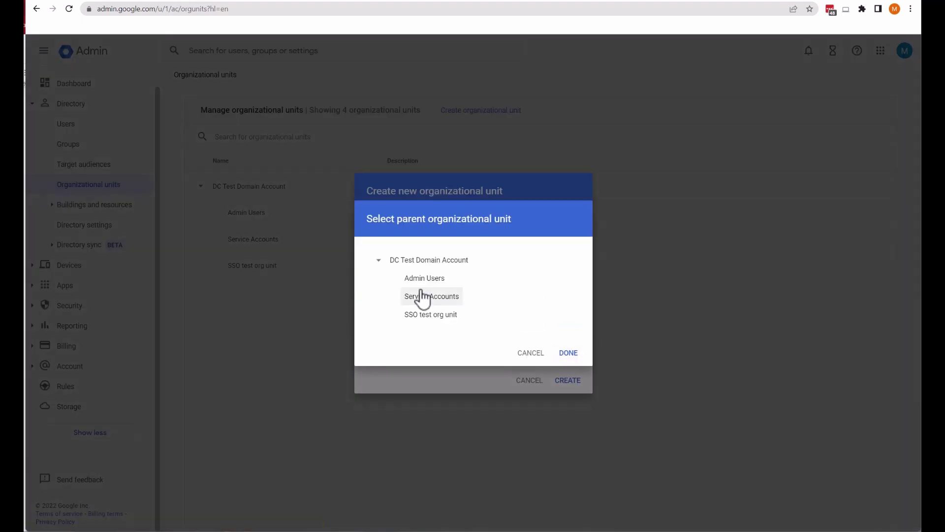
left_click(430, 263)
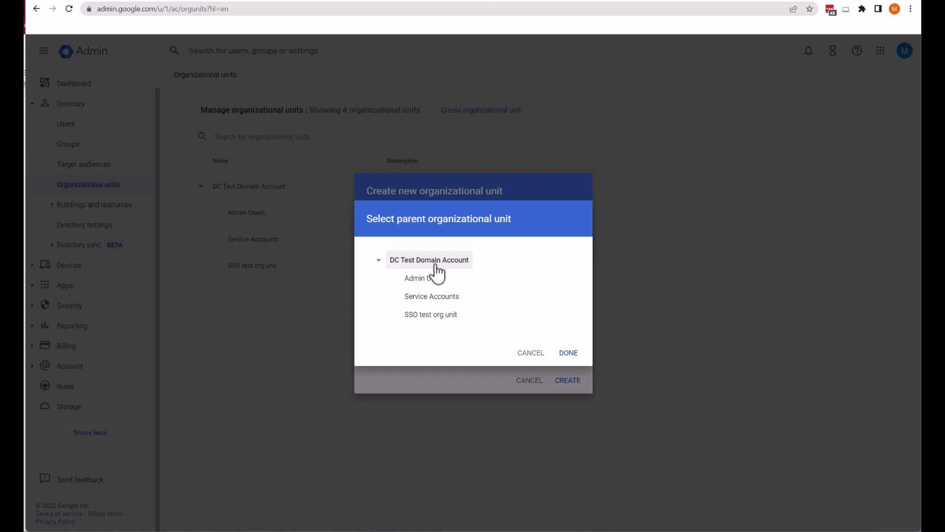
left_click(575, 354)
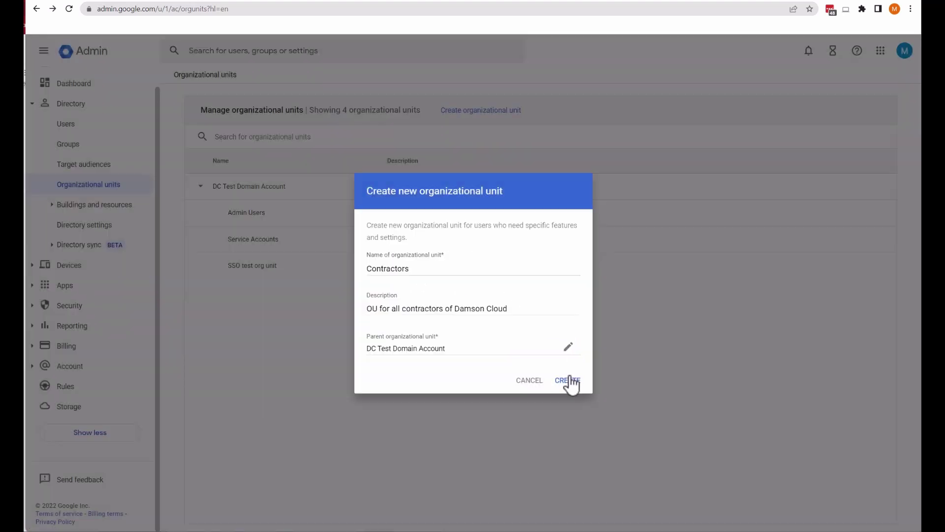
left_click(567, 382)
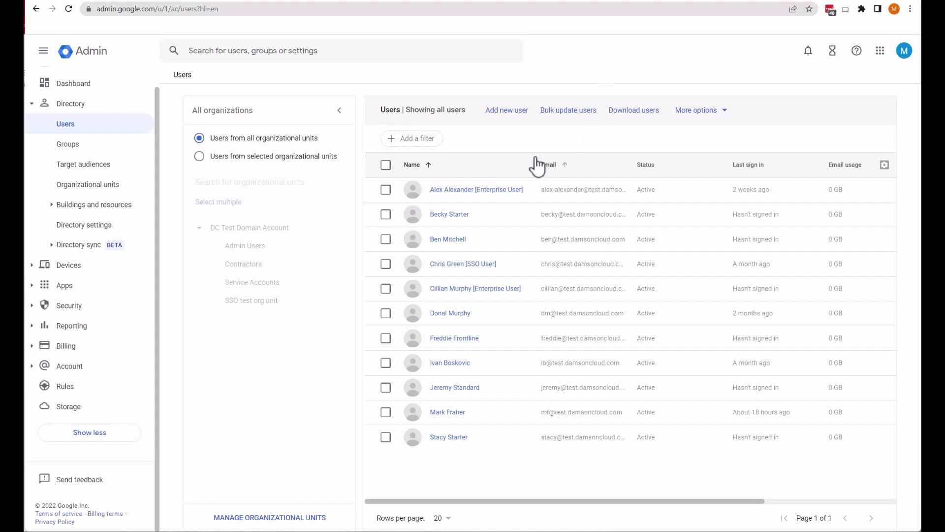
Move the 2nd, 3rd, 7th, 9th and 11th users in the list to the Contractors organizational unit
left_click(386, 215)
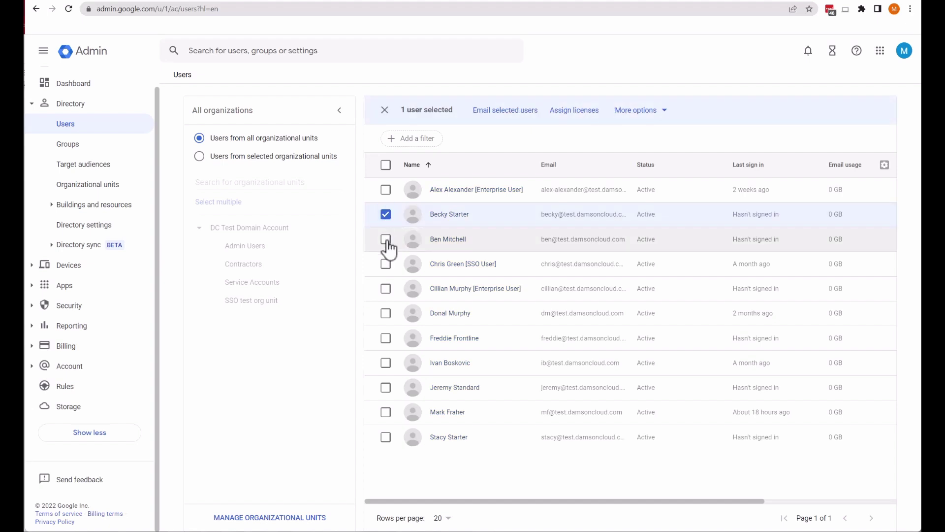
left_click(386, 240)
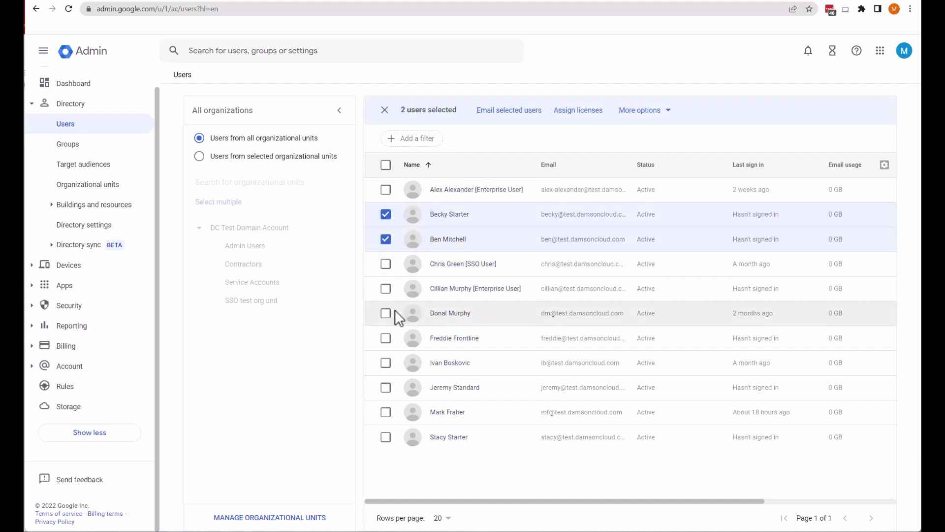
left_click(386, 340)
left_click(386, 389)
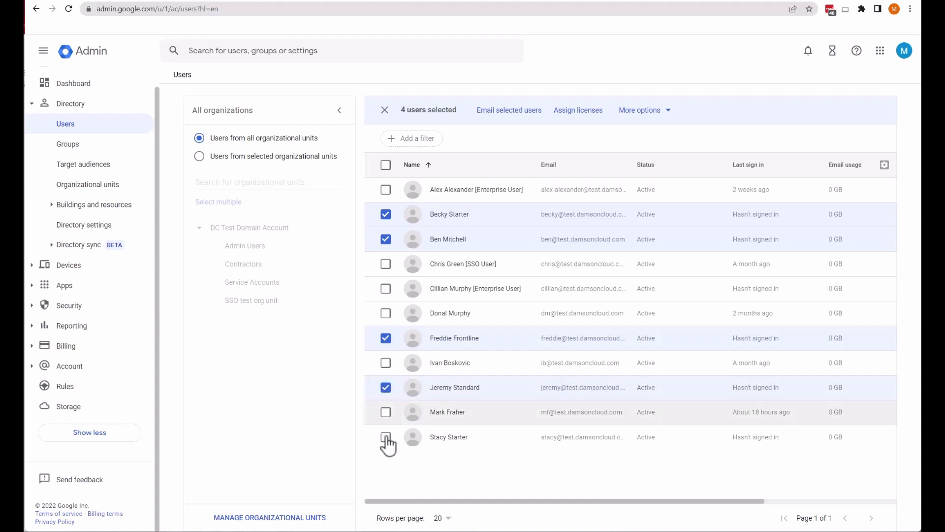
left_click(386, 438)
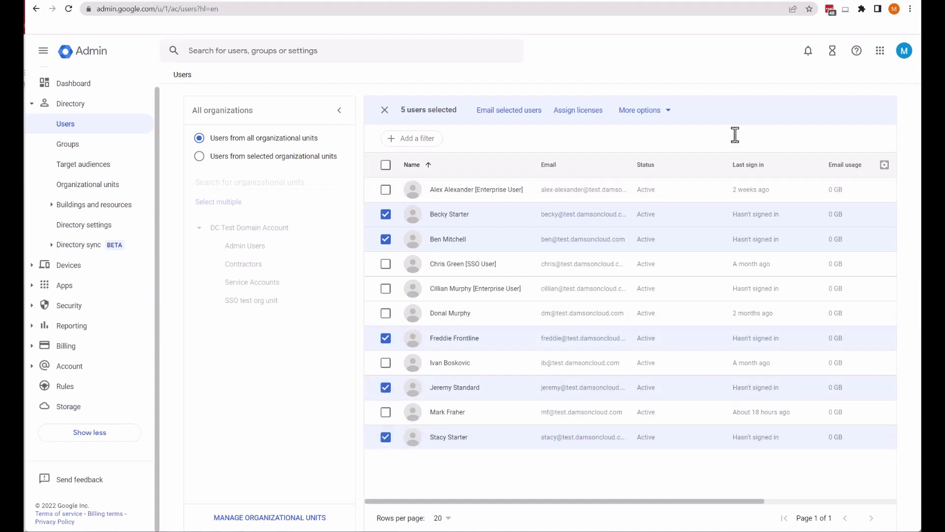
left_click(674, 117)
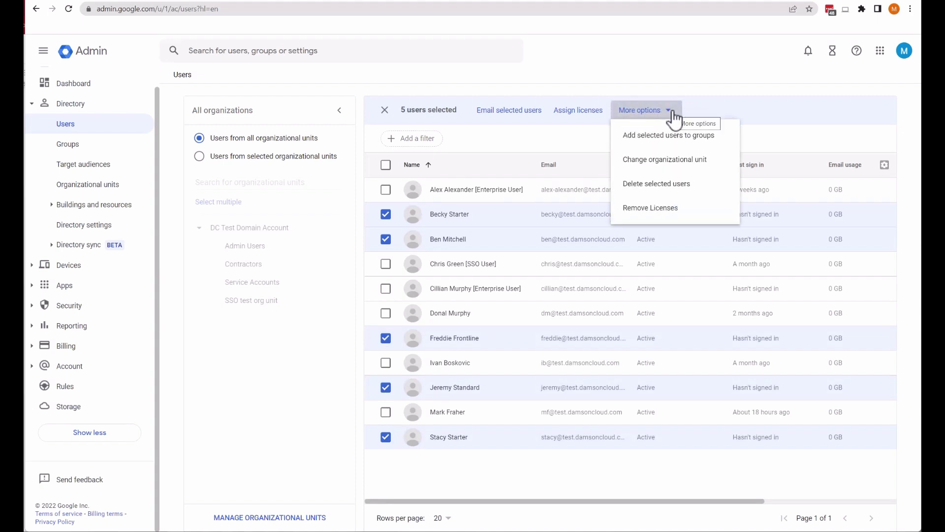
left_click(673, 164)
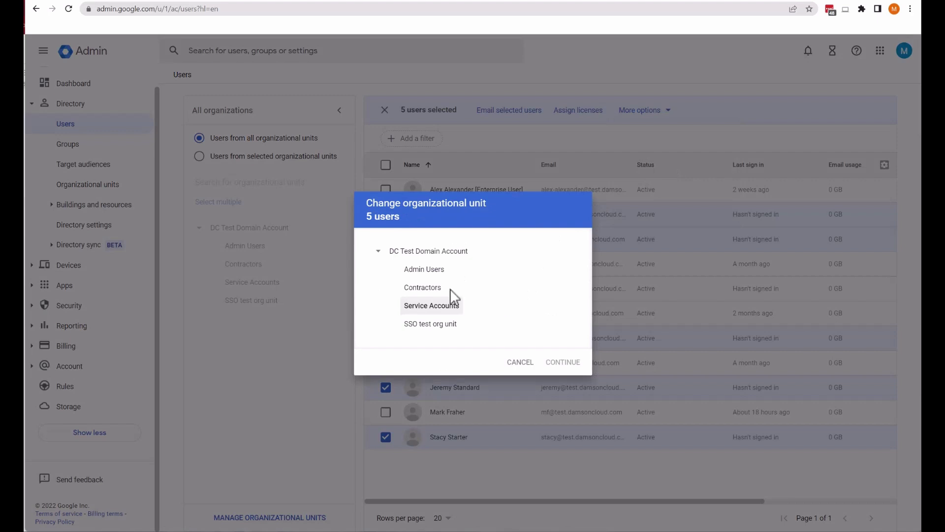
left_click(420, 291)
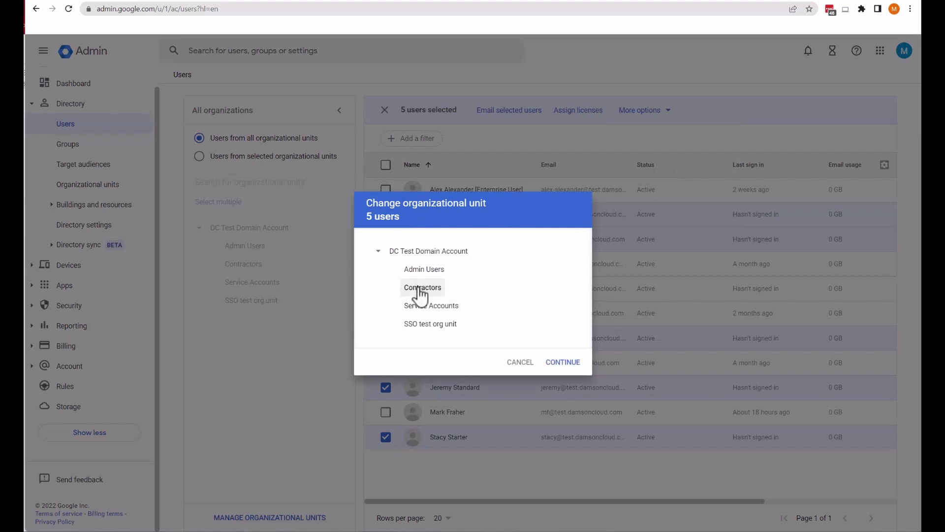
left_click(565, 364)
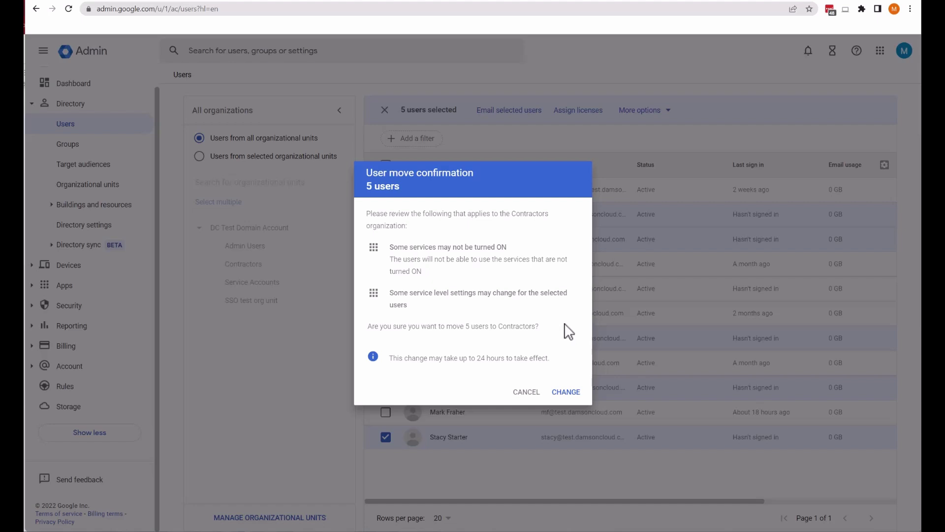
left_click(567, 393)
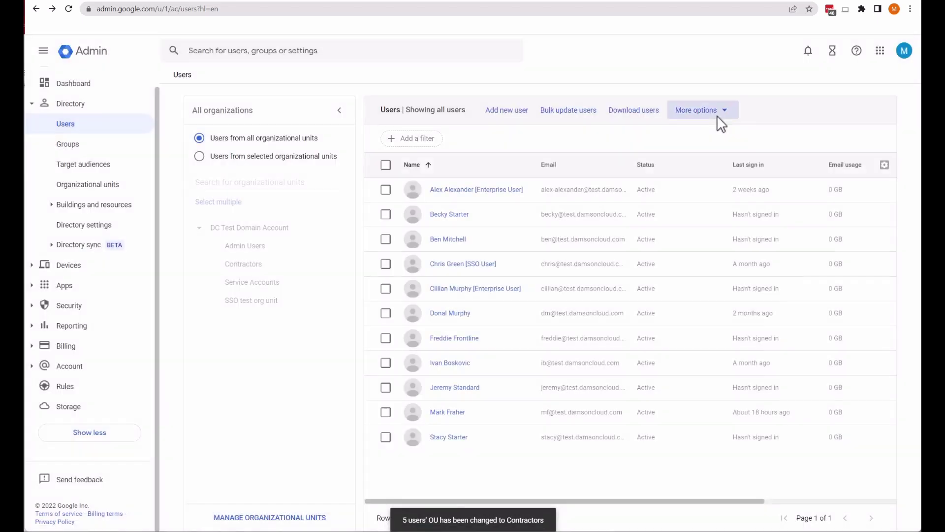
Export the info of users from all organizational units to Google Sheets and open the exported spreadsheet
left_click(256, 266)
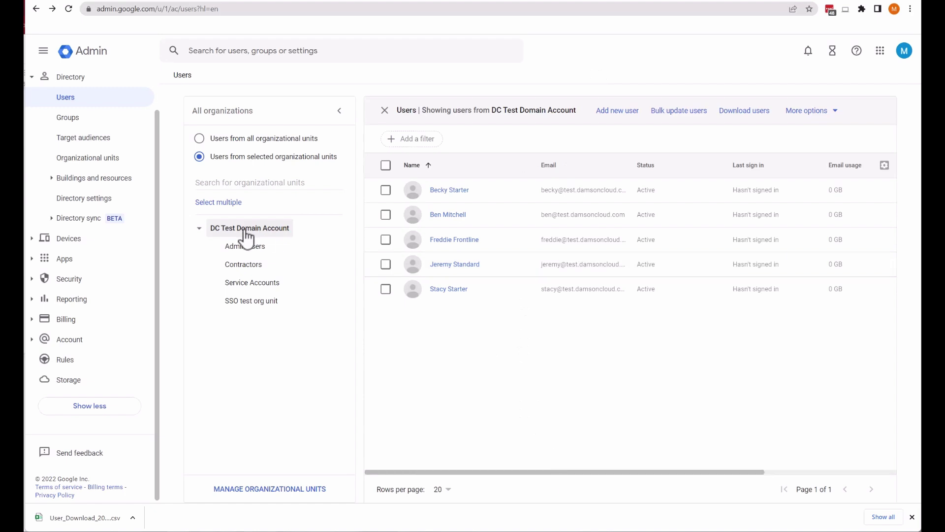
left_click(200, 140)
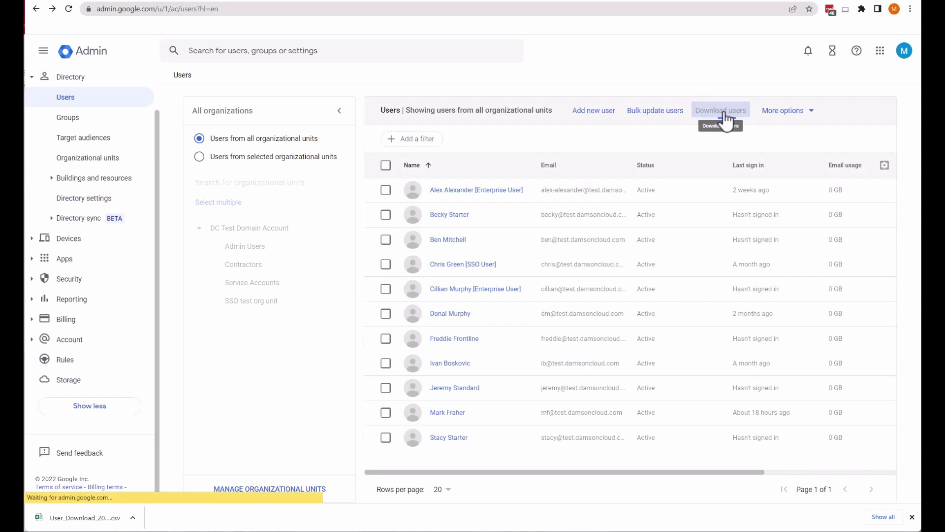
left_click(724, 112)
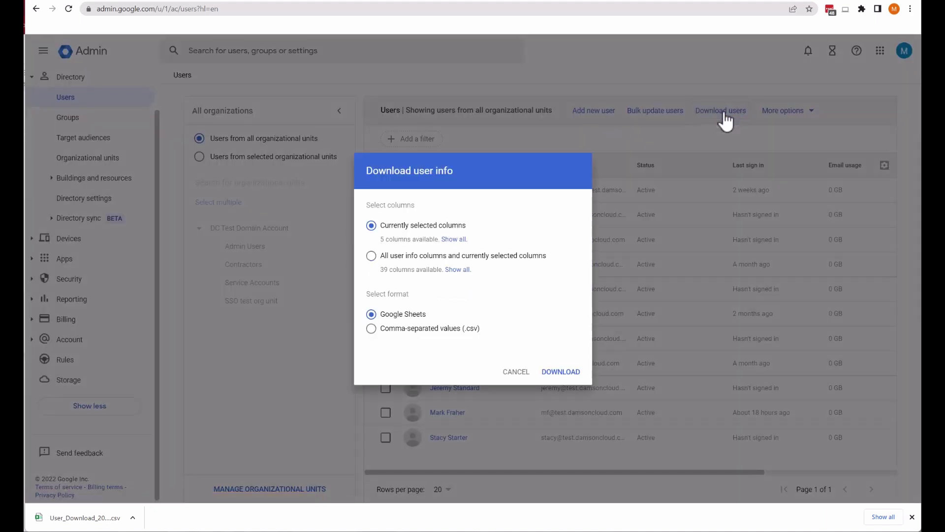
left_click(372, 259)
left_click(560, 371)
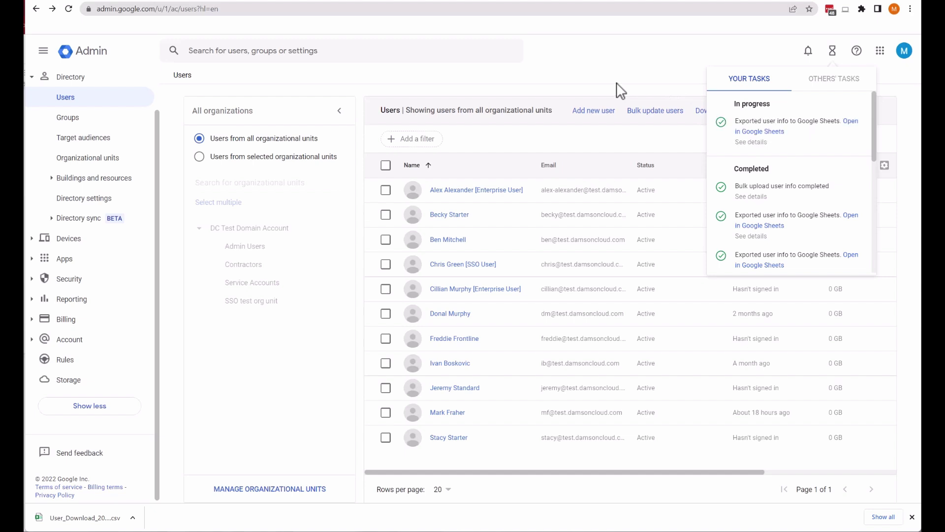
left_click(852, 129)
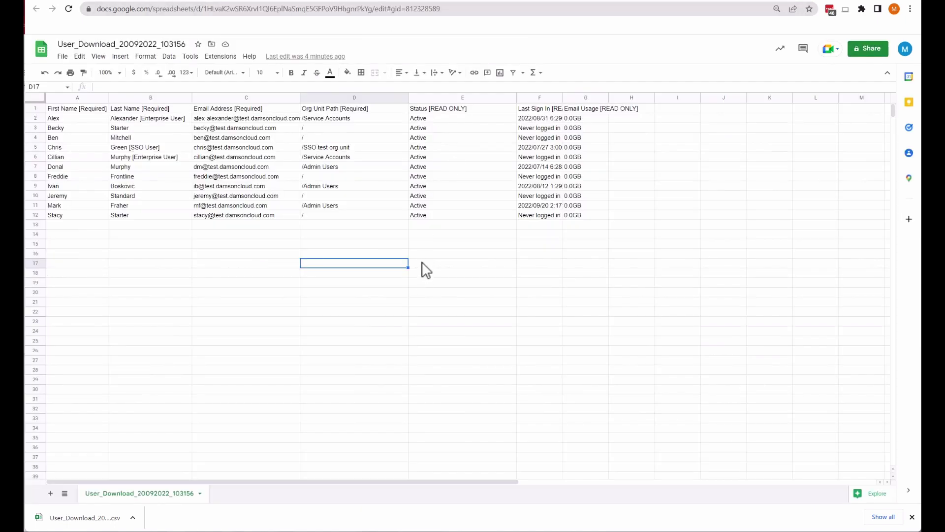
Set the Org Unit Path in cell D3 to /Contractors
left_click(319, 128)
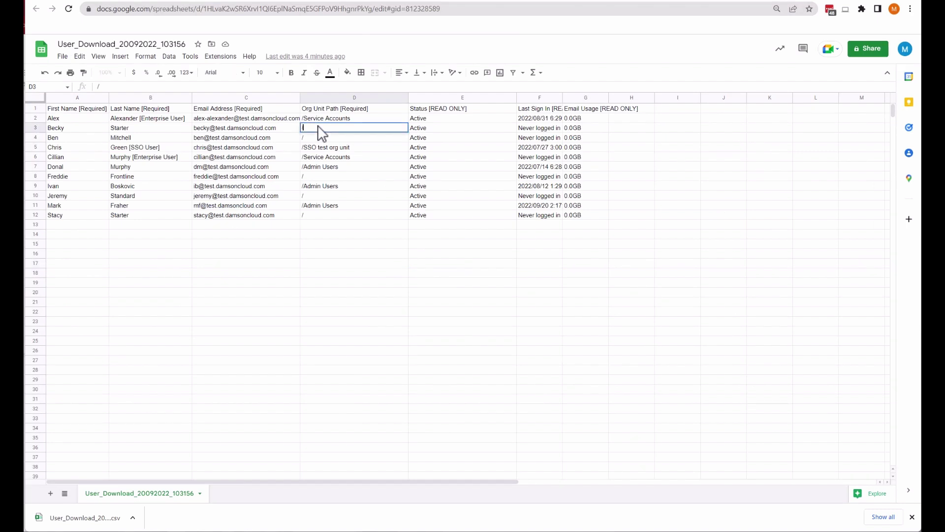
type("Contractors")
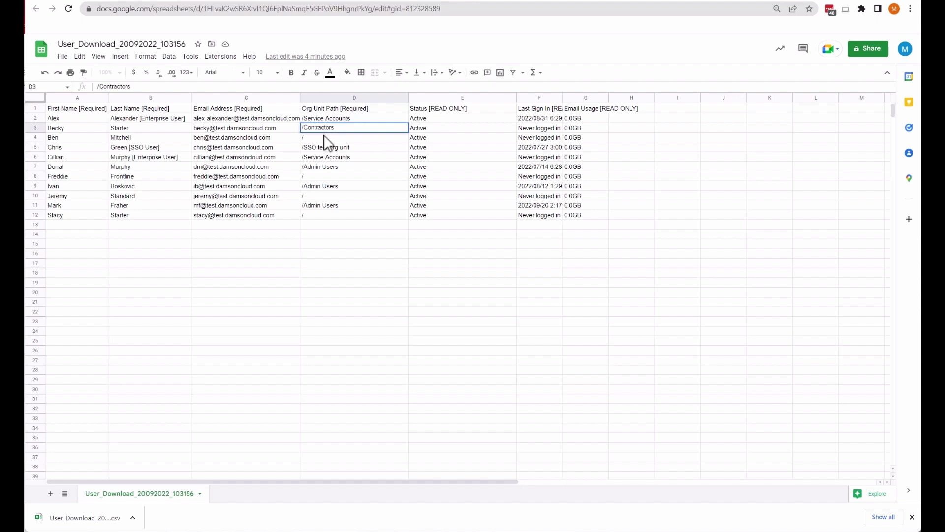
key("Return")
Copy the /Contractors path from D3 into cells D4, D8, D10 and D12 of the Org Unit Path column
left_click(333, 131)
key("ctrl+c")
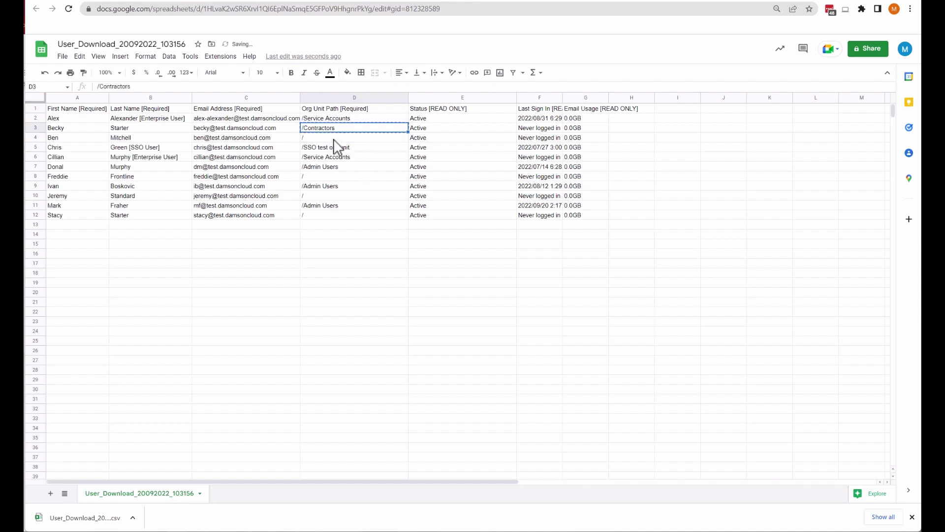
left_click(334, 140)
key("ctrl+v")
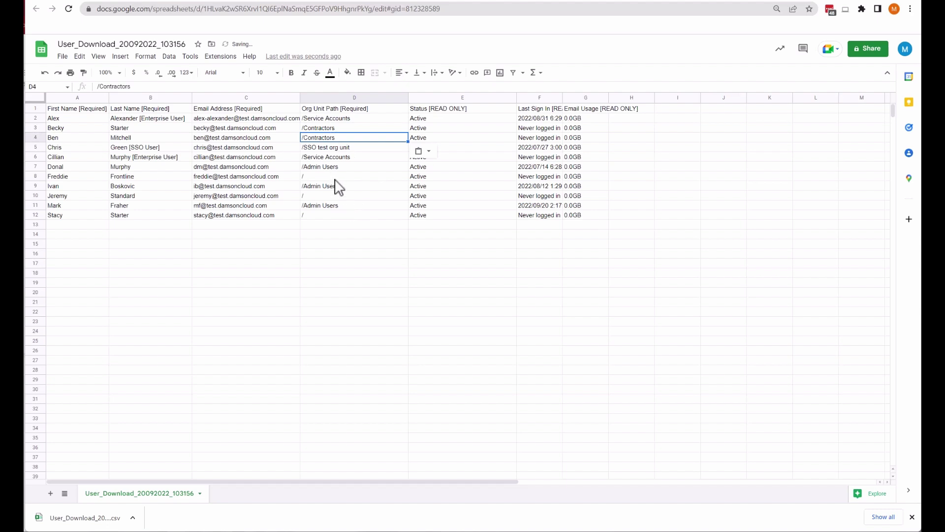
left_click(336, 178)
key("ctrl+v")
left_click(331, 196)
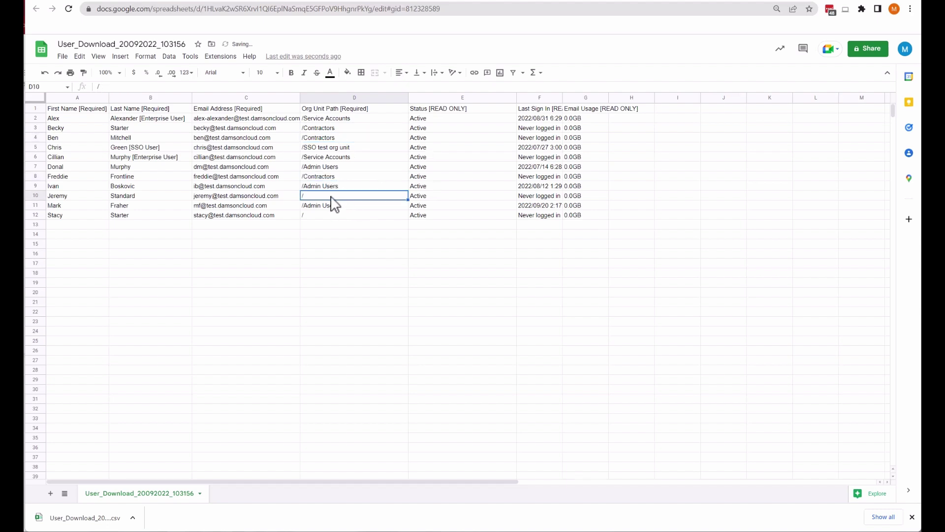
key("ctrl+v")
left_click(333, 216)
key("ctrl+v")
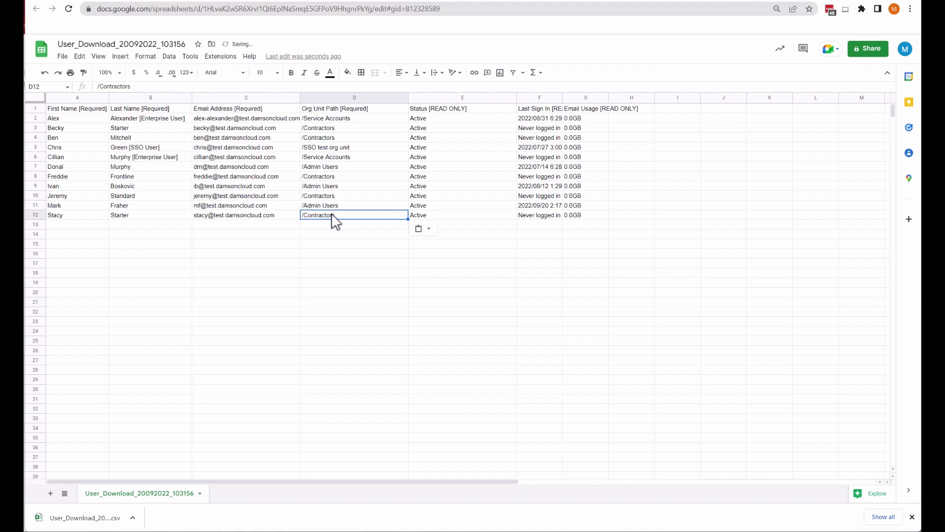
left_click(351, 245)
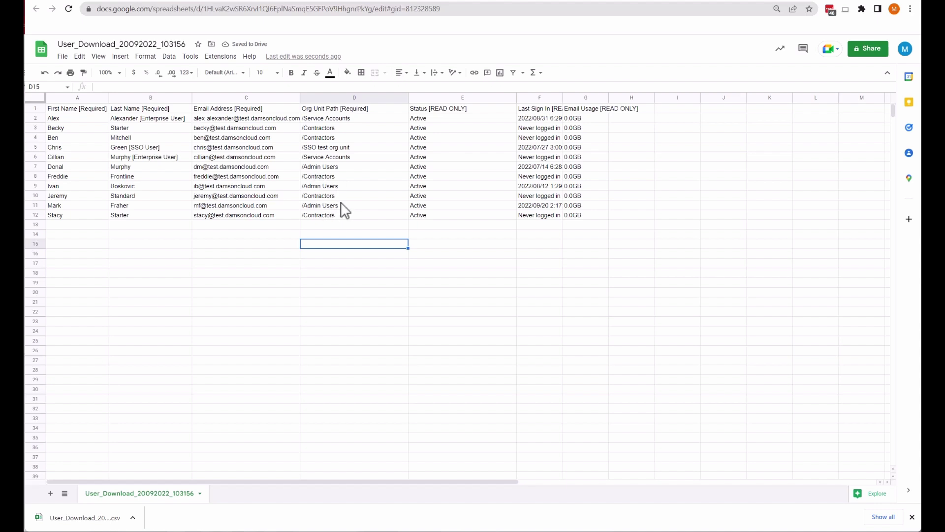
Download the edited user spreadsheet as a Comma Separated Values (.csv) file
left_click(62, 57)
mouse_move(94, 170)
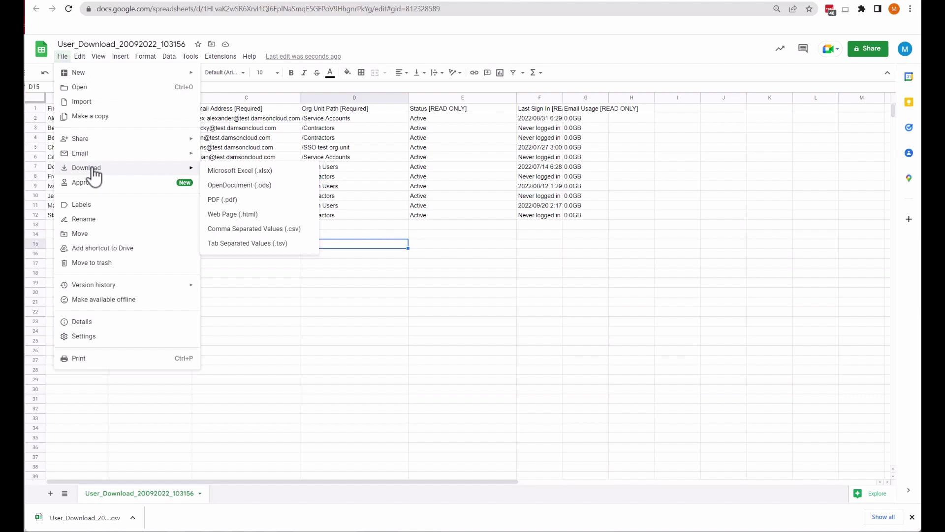
left_click(226, 234)
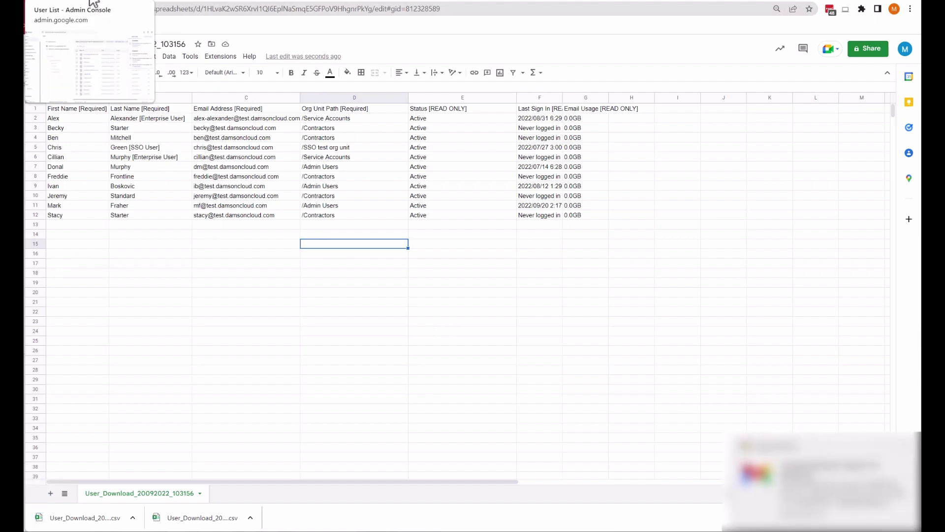
In the Admin console, bulk update users with "User_Download_20092022_103156 - User_Download_20092022_103156 (1).csv" and list only the users from Contractors
left_click(91, 2)
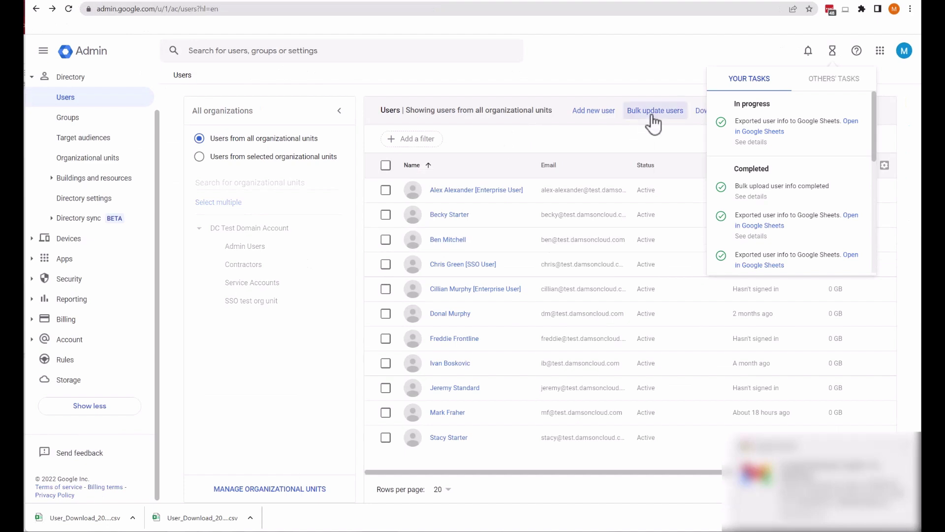
left_click(833, 52)
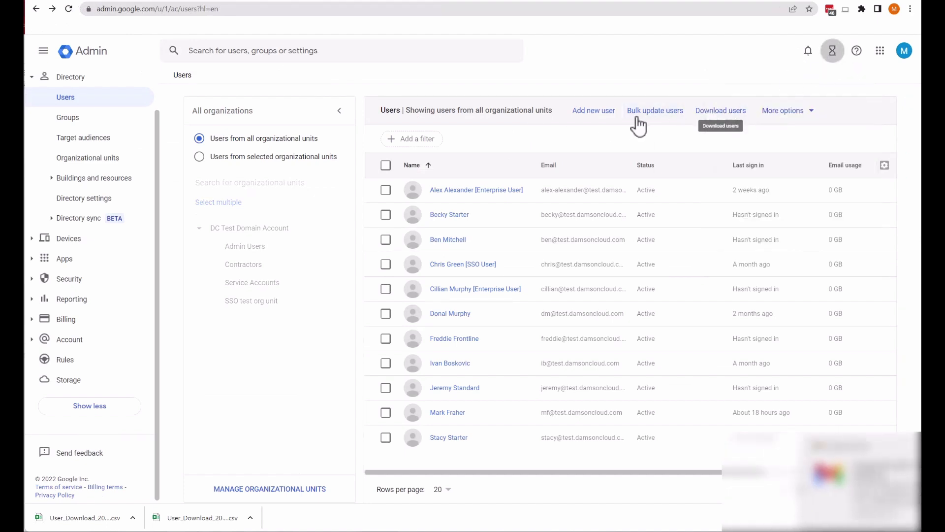
left_click(663, 115)
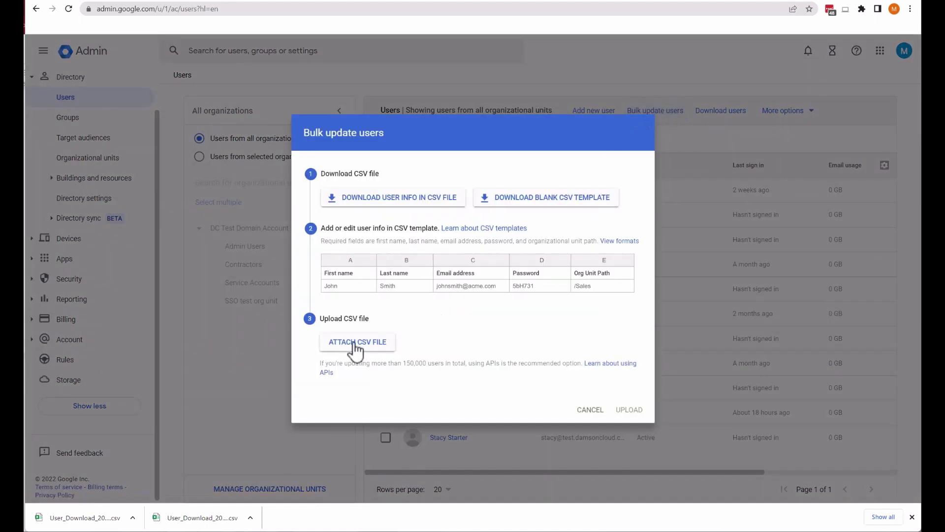
left_click(354, 344)
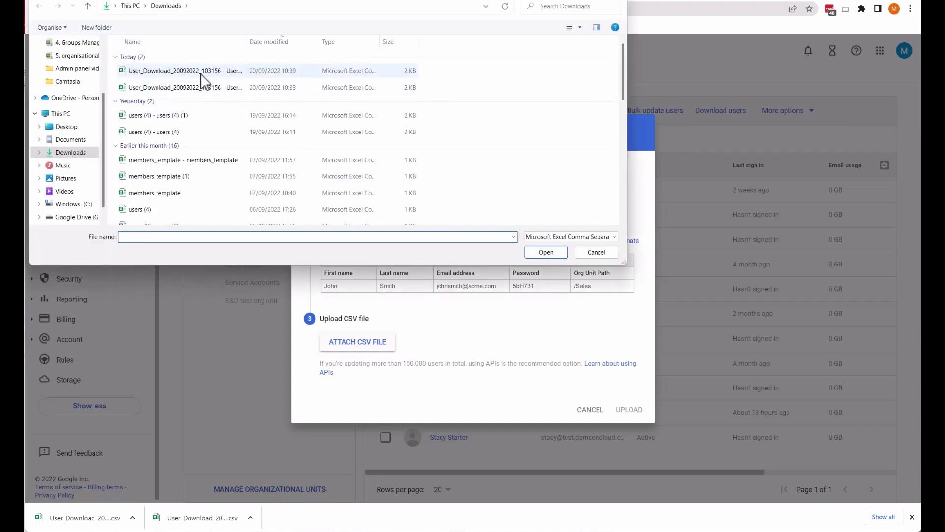
left_click(264, 71)
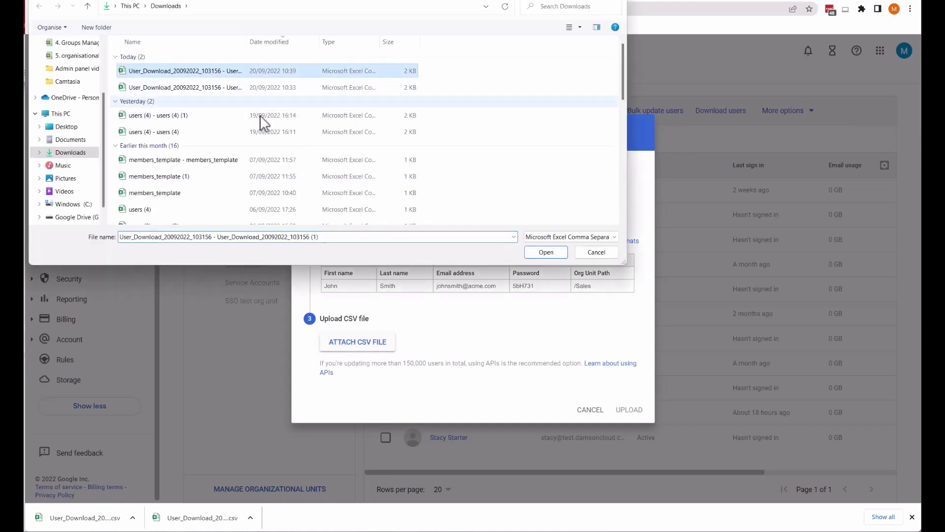
left_click(538, 252)
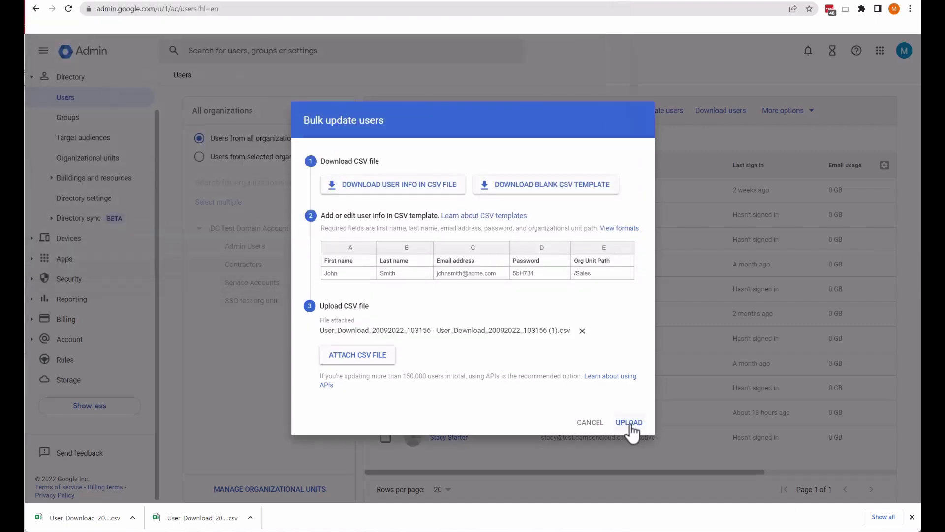
left_click(630, 422)
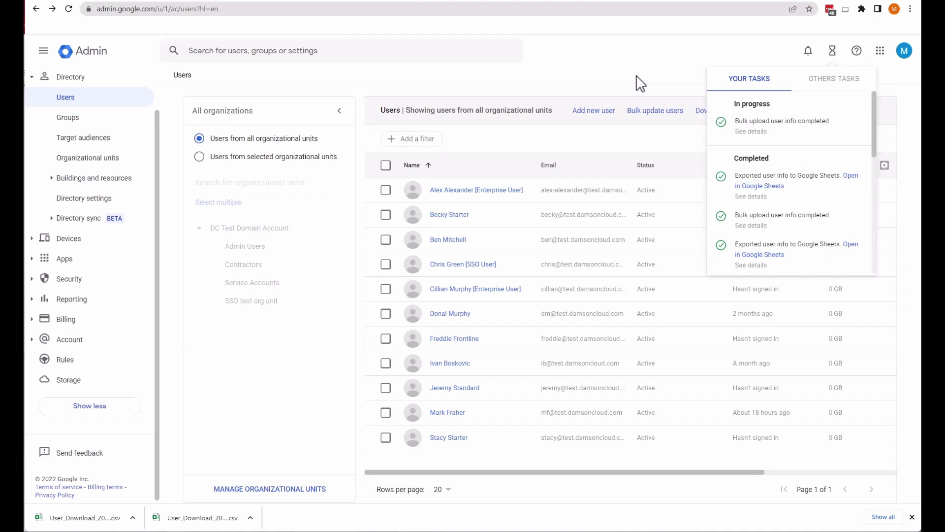
left_click(300, 156)
left_click(242, 266)
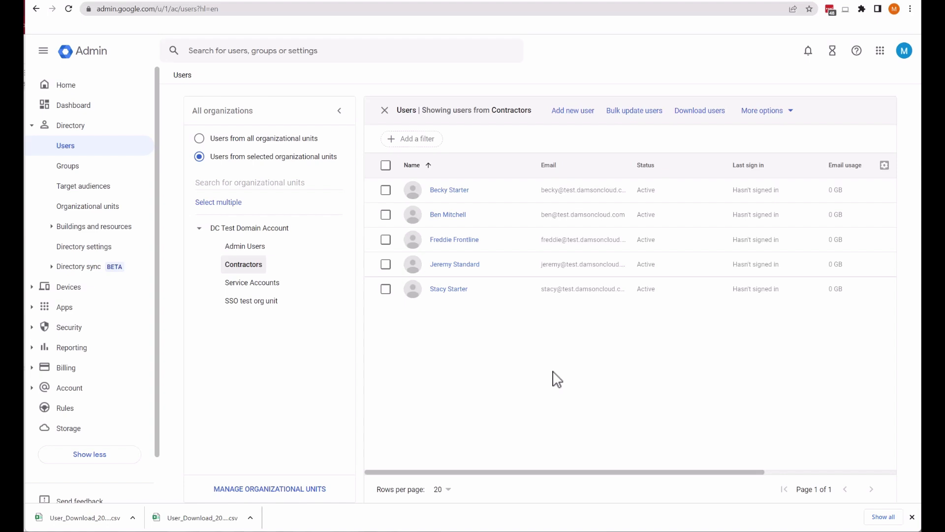
Open the Google Workspace service status page and examine the app statuses and inheritance for the Contractors organizational unit
left_click(32, 309)
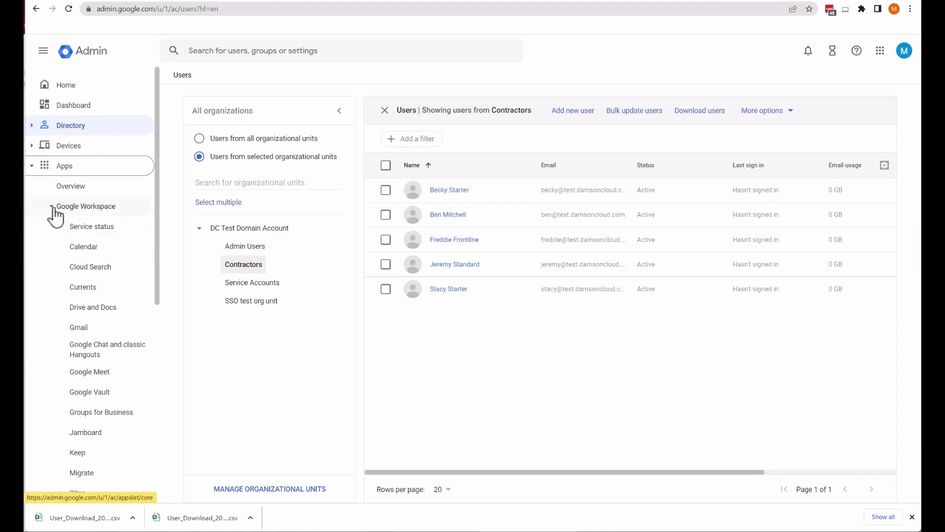
left_click(92, 228)
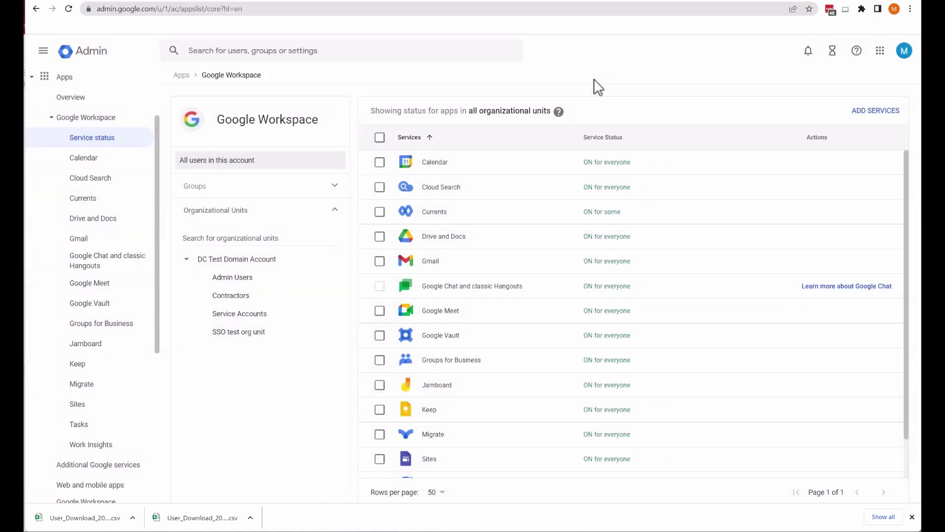
scroll(551, 306, "down", 1)
scroll(550, 302, "up", 1)
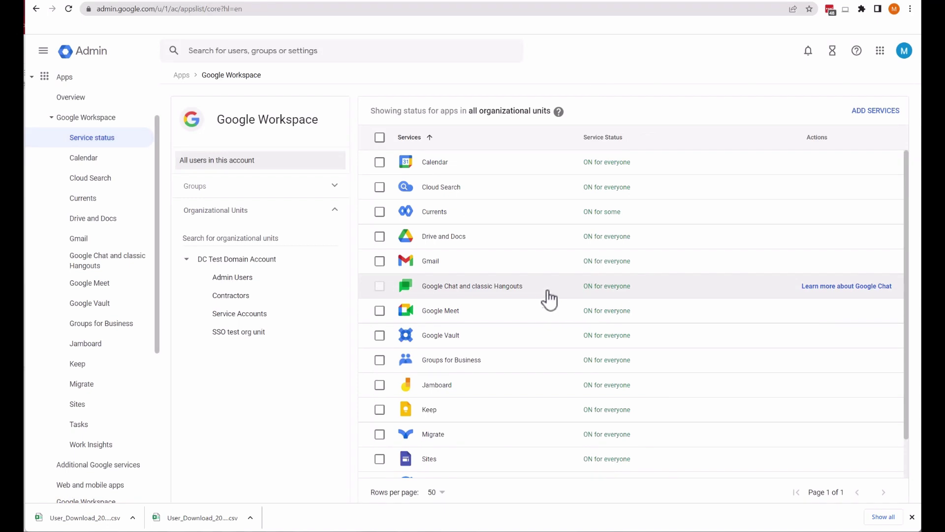
left_click(231, 295)
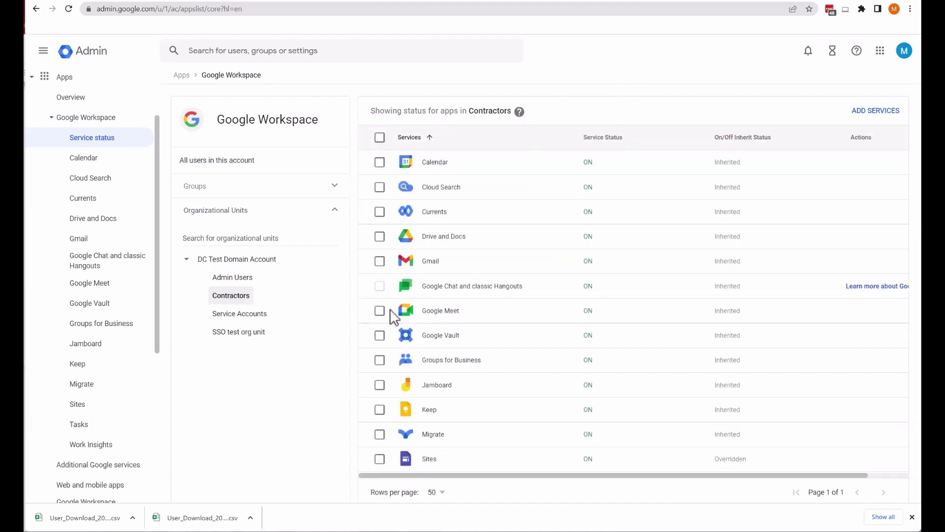
scroll(522, 268, "down", 1)
scroll(521, 267, "up", 1)
scroll(593, 327, "down", 1)
scroll(593, 327, "up", 1)
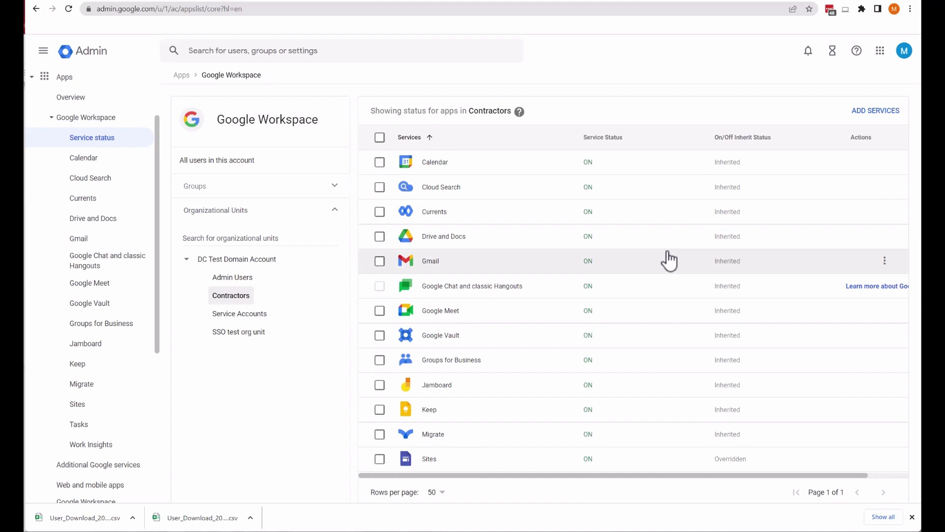
scroll(724, 220, "down", 1)
scroll(724, 220, "up", 1)
Examine the service statuses of the parent DC Test Domain Account organizational unit for comparison
left_click(244, 264)
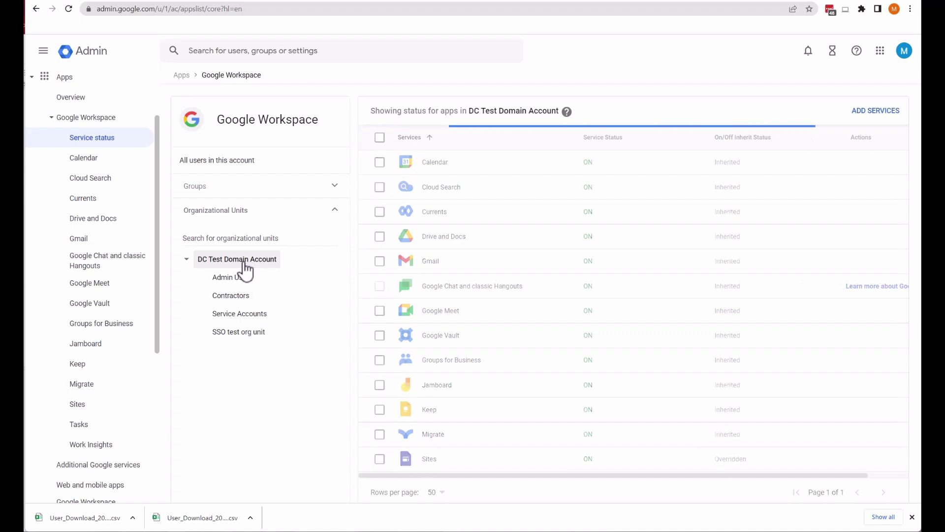
scroll(523, 259, "down", 1)
scroll(526, 263, "up", 1)
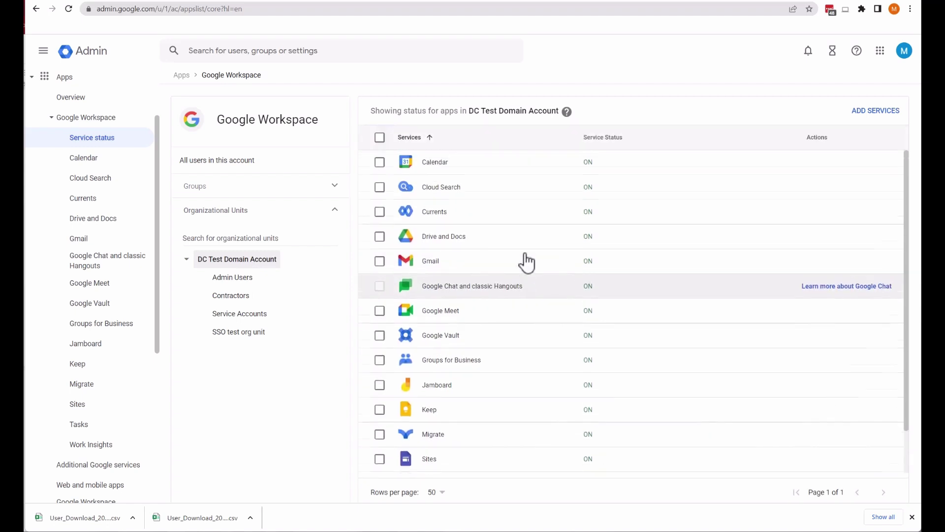
Select the Contractors organizational unit again and override its Calendar service to OFF
left_click(229, 296)
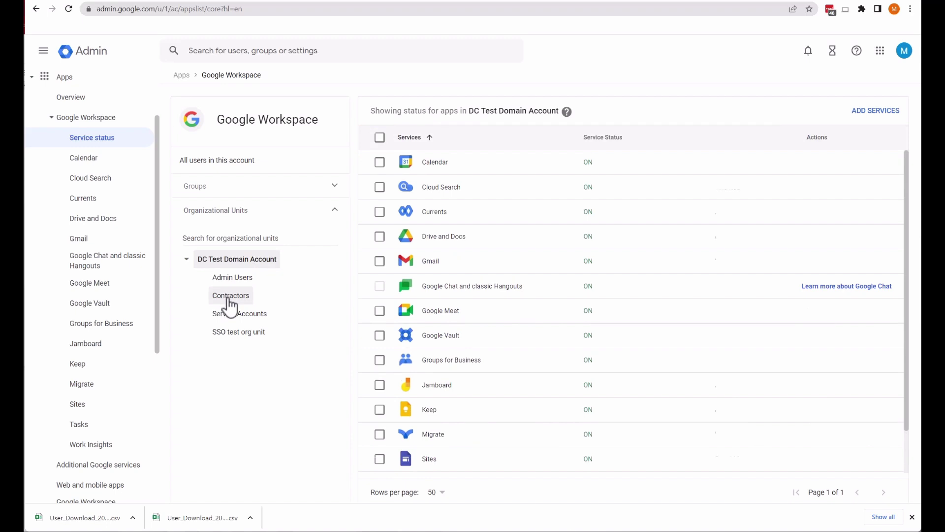
scroll(660, 207, "down", 1)
scroll(655, 210, "up", 1)
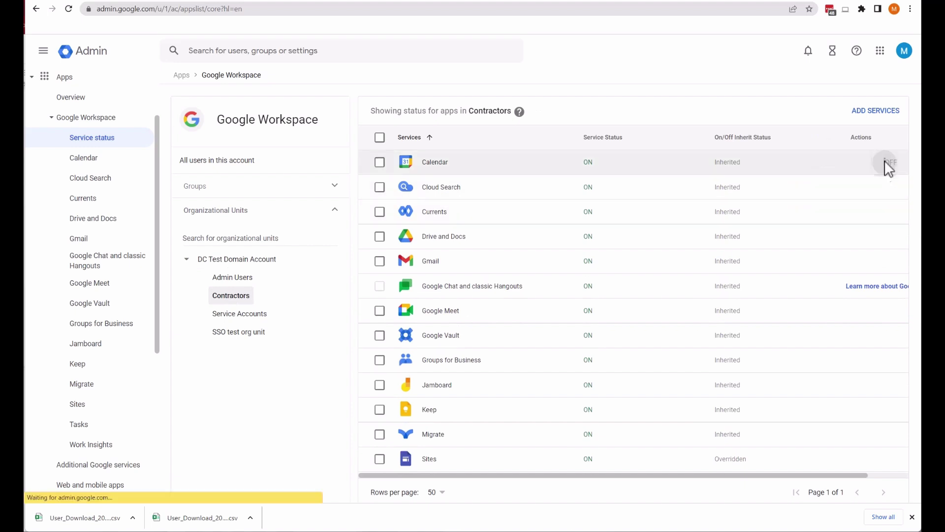
left_click(885, 161)
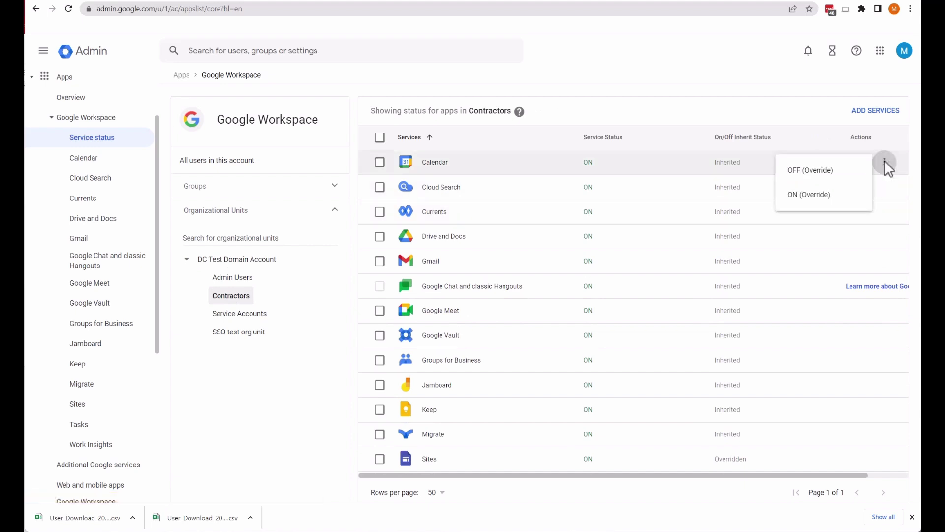
left_click(817, 172)
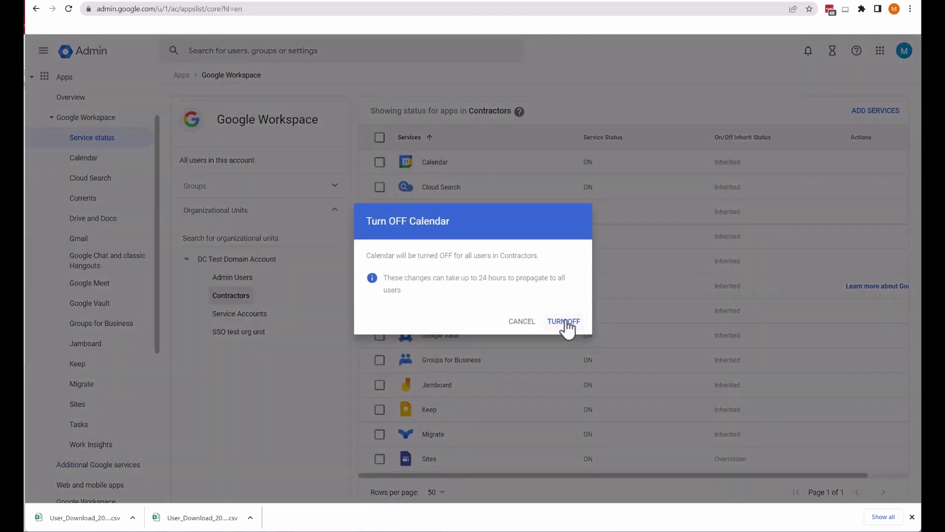
left_click(565, 324)
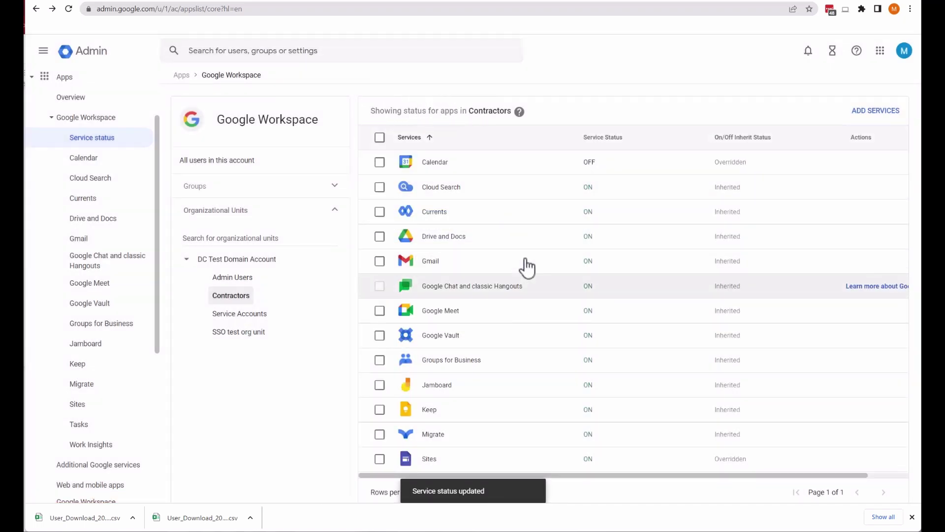
Override the Google Meet service to OFF for the Contractors organizational unit
scroll(531, 254, "down", 1)
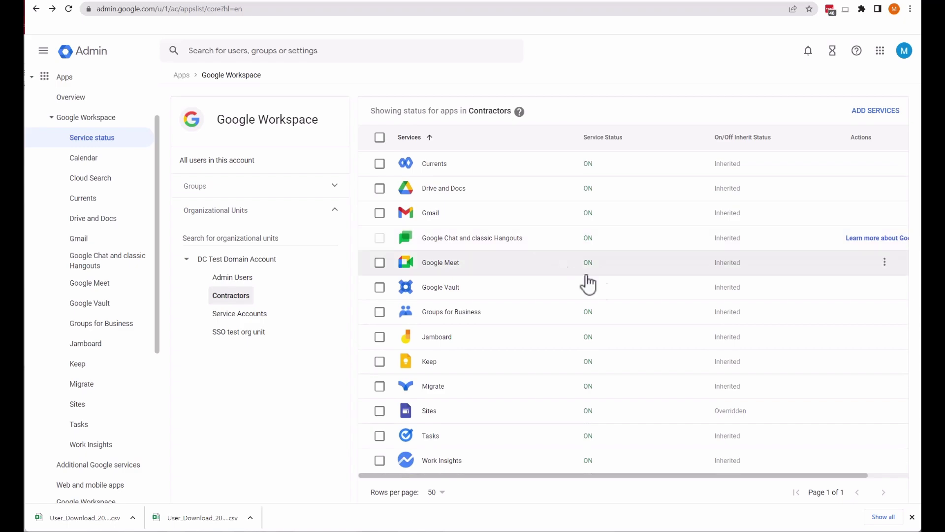
left_click(885, 262)
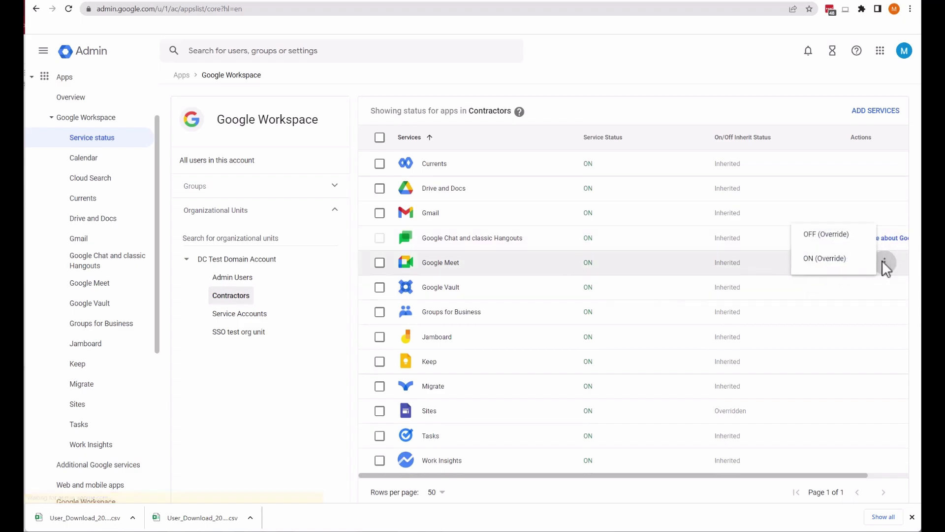
left_click(830, 236)
left_click(566, 325)
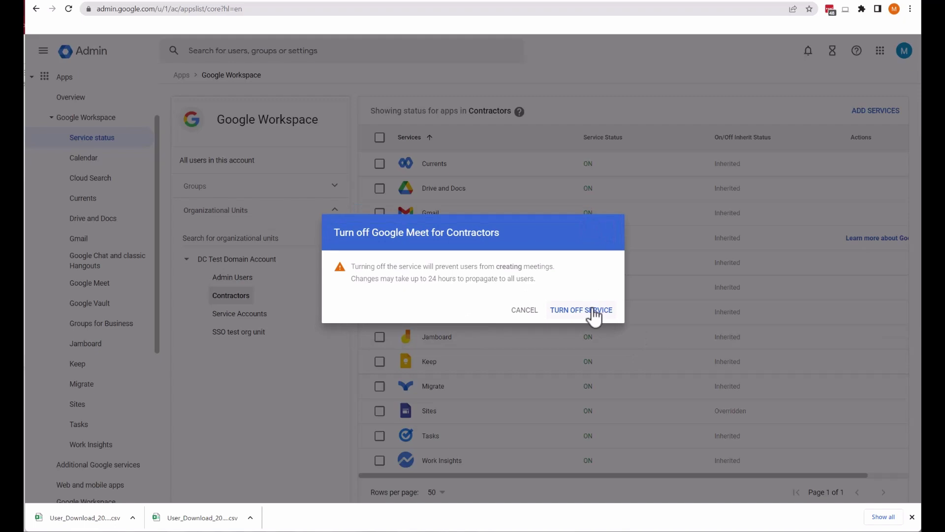
left_click(593, 310)
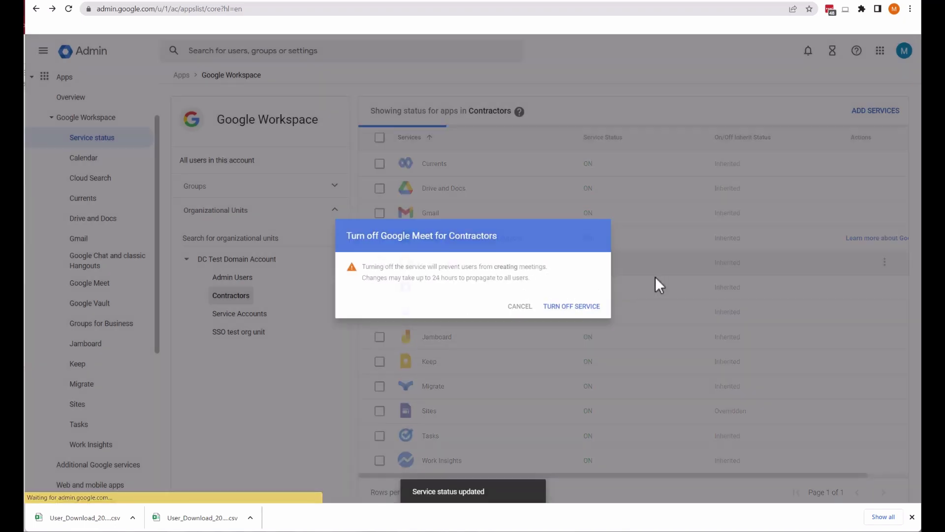
Override the Groups for Business service to OFF for the Contractors organizational unit
scroll(660, 286, "down", 1)
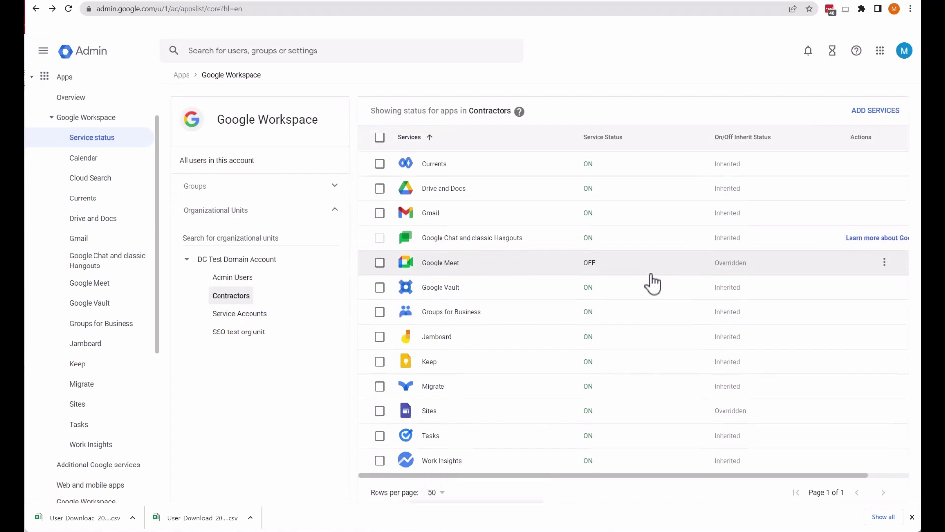
left_click(885, 312)
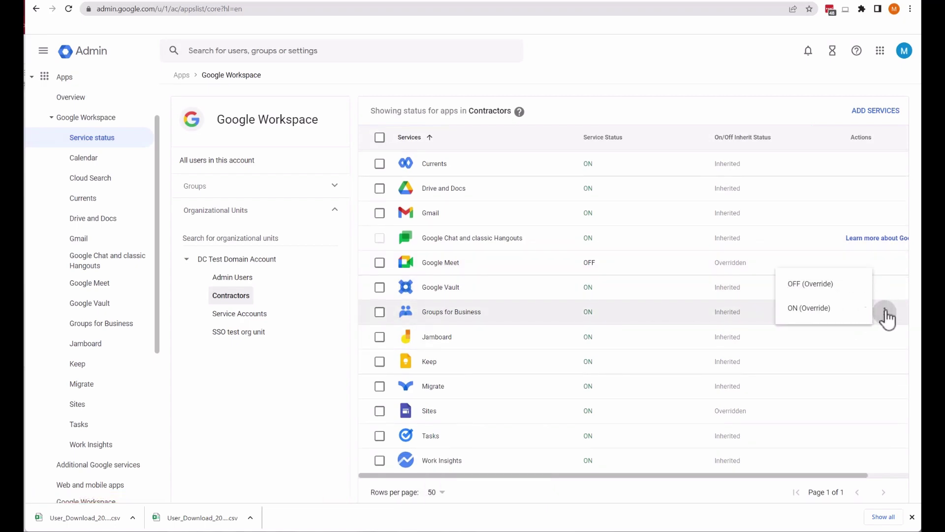
key("Return")
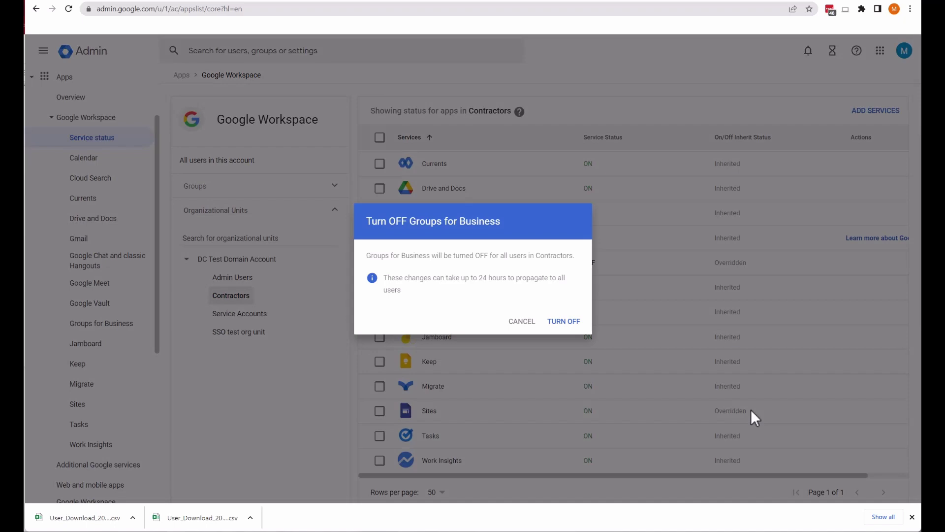
left_click(553, 324)
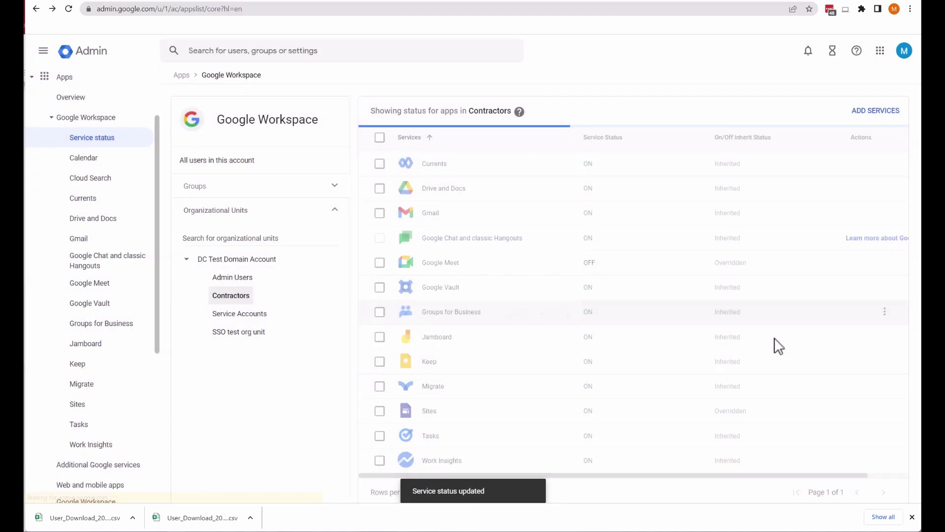
Override the Sites service to OFF for the Contractors organizational unit
scroll(775, 355, "down", 1)
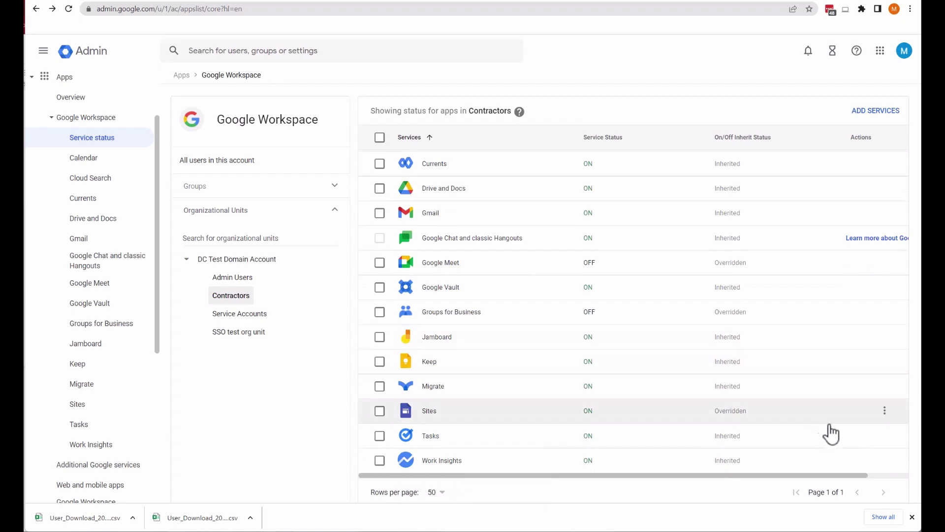
left_click(887, 410)
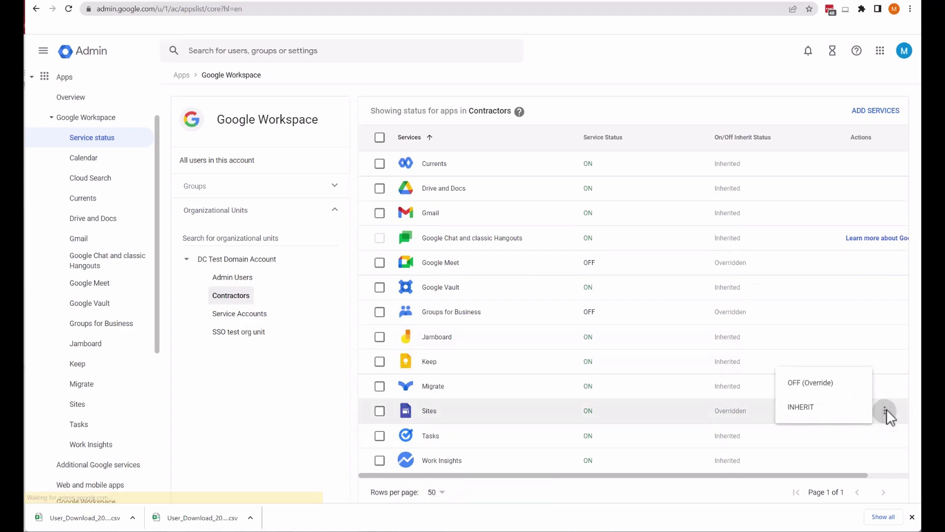
left_click(812, 384)
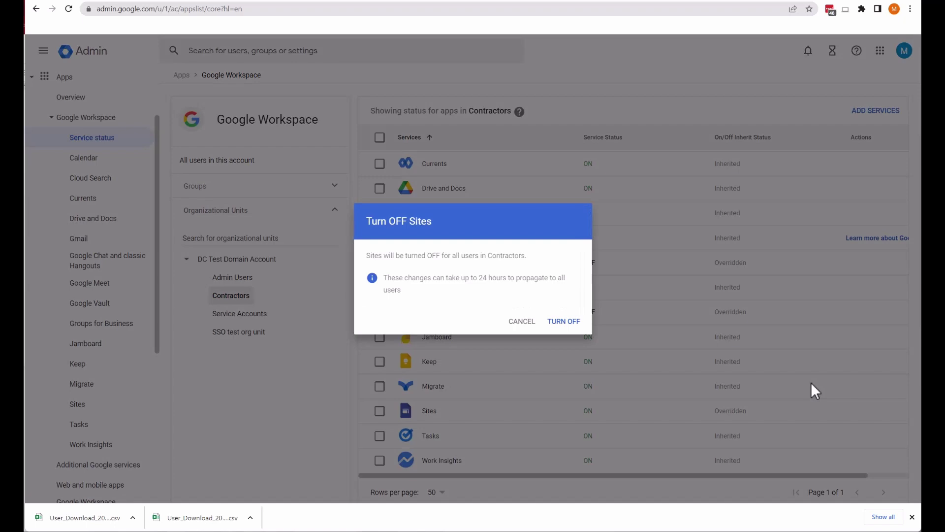
left_click(562, 323)
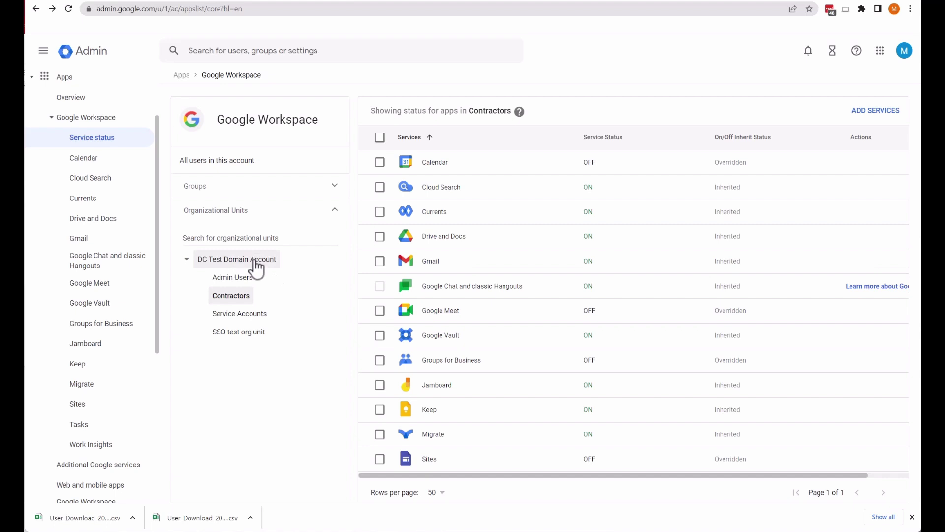
Review the service status and inherit status of all apps listed for the Contractors organizational unit
scroll(783, 429, "down", 1)
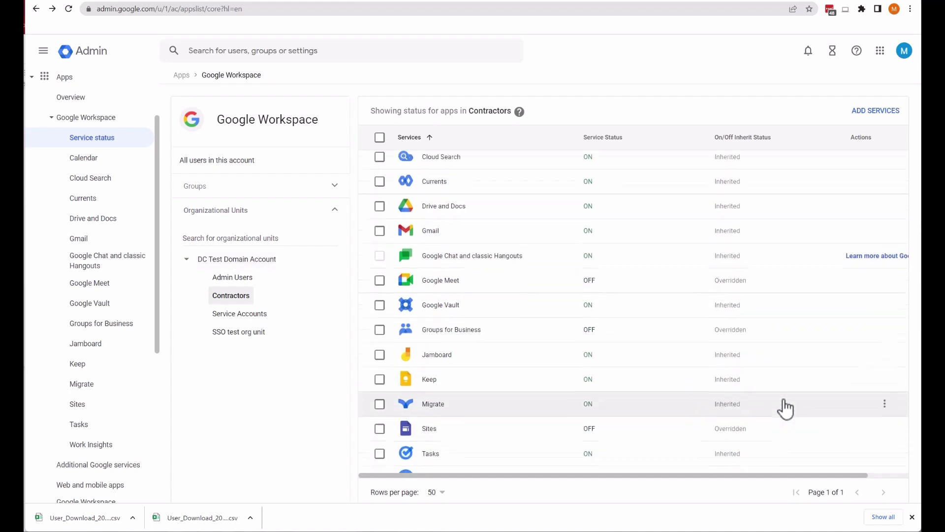
scroll(783, 409, "up", 1)
scroll(783, 405, "down", 1)
scroll(714, 370, "up", 1)
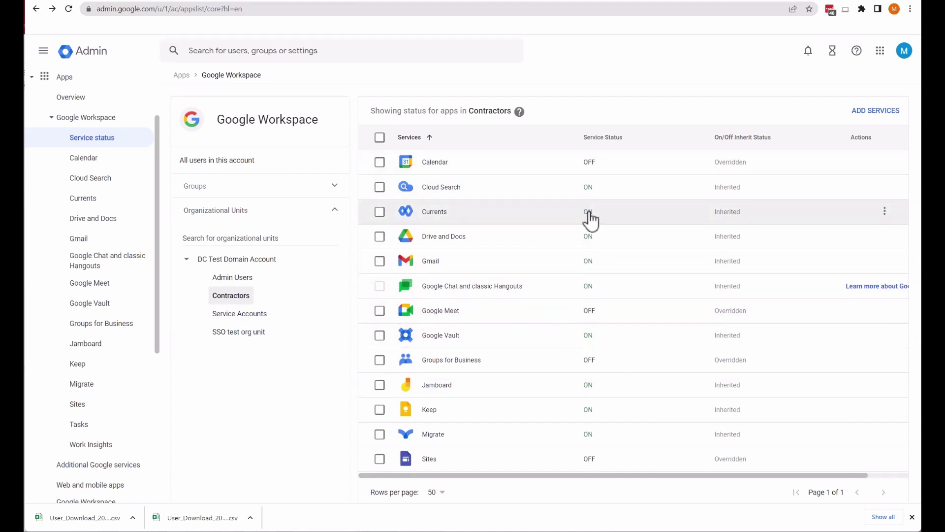
scroll(596, 320, "down", 2)
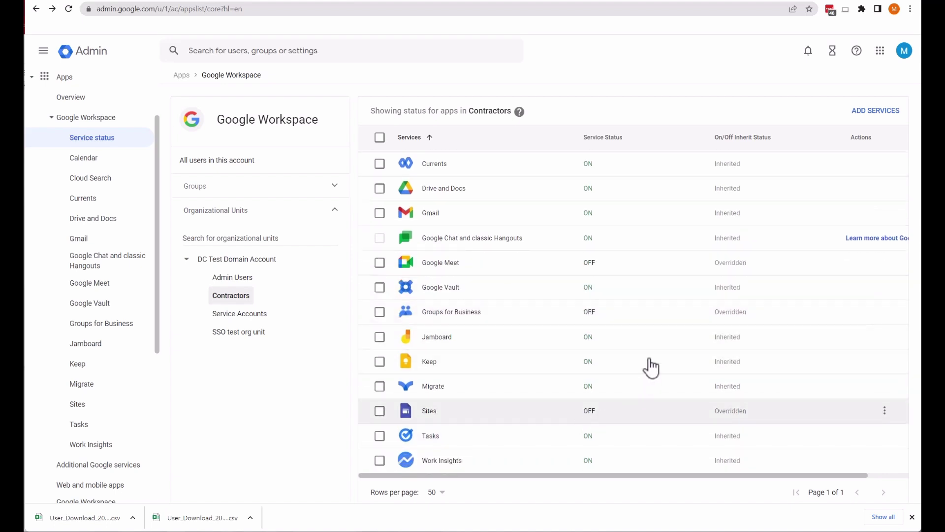
scroll(648, 365, "up", 2)
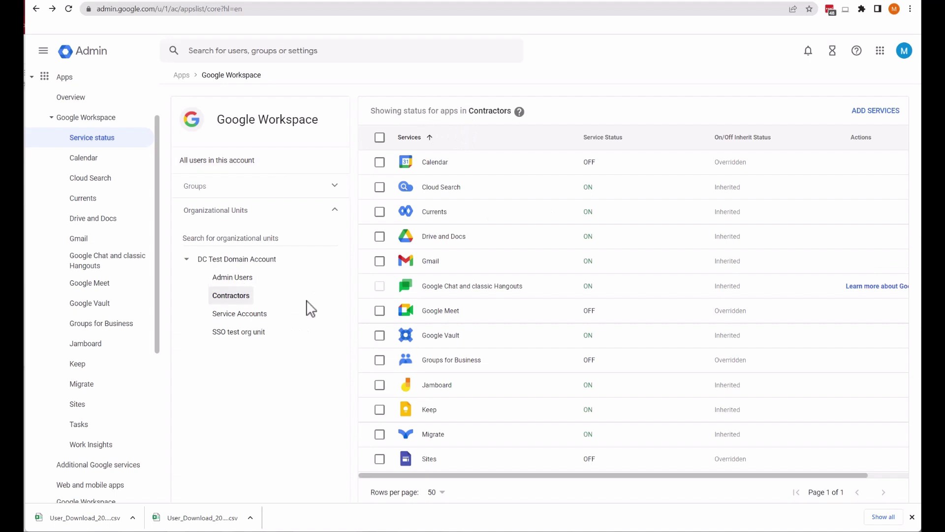
scroll(536, 295, "down", 2)
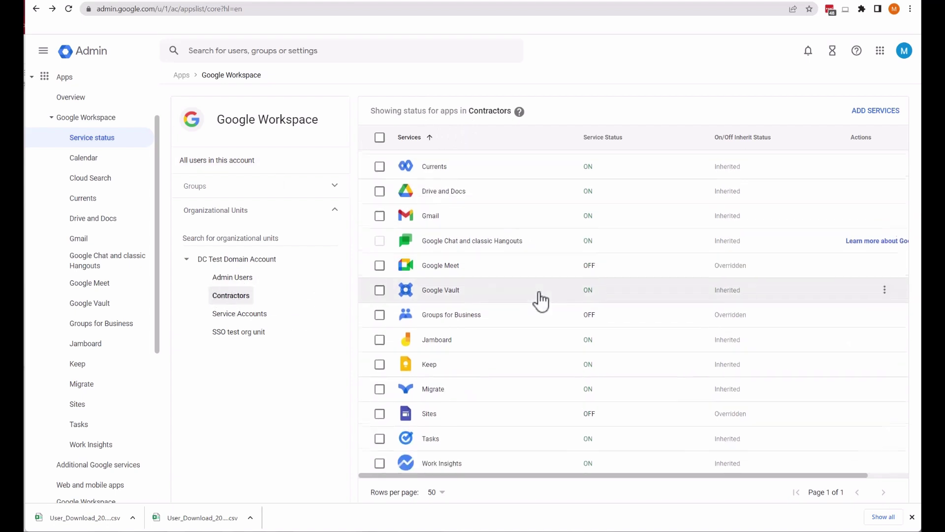
scroll(583, 286, "up", 2)
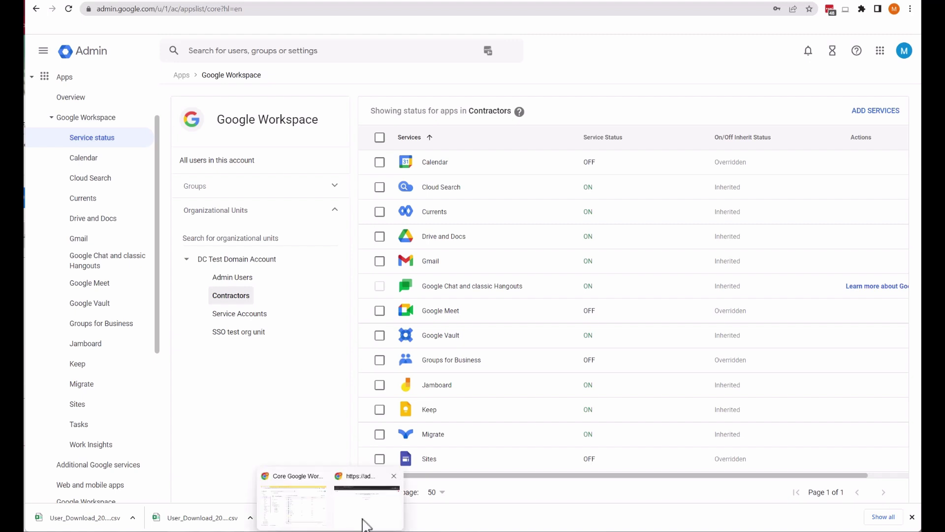
left_click(365, 512)
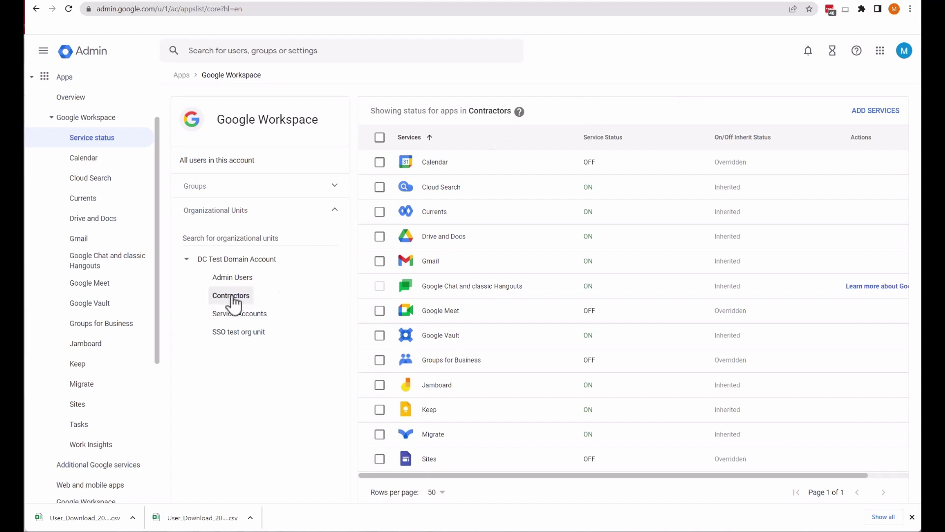
Open the Drive and Docs sharing options for editing and review the external sharing choices for DC Test Domain Account
left_click(445, 242)
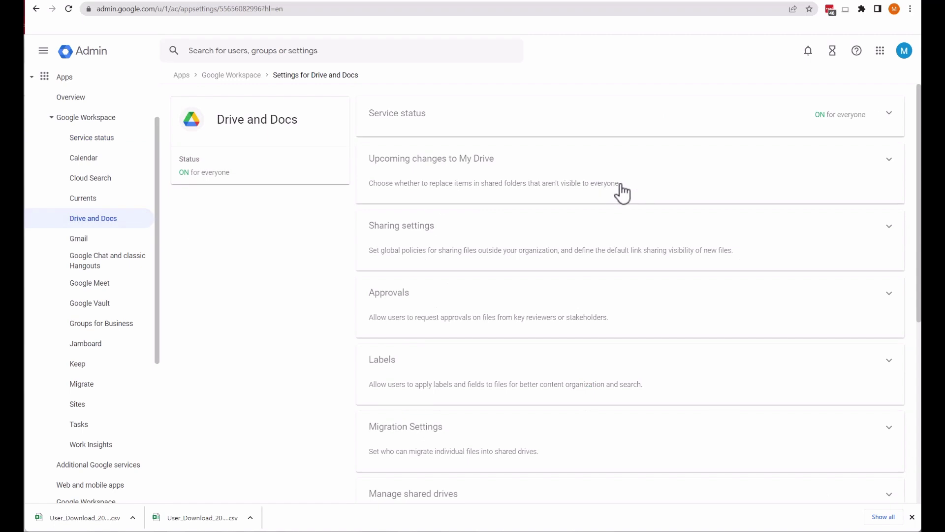
left_click(724, 253)
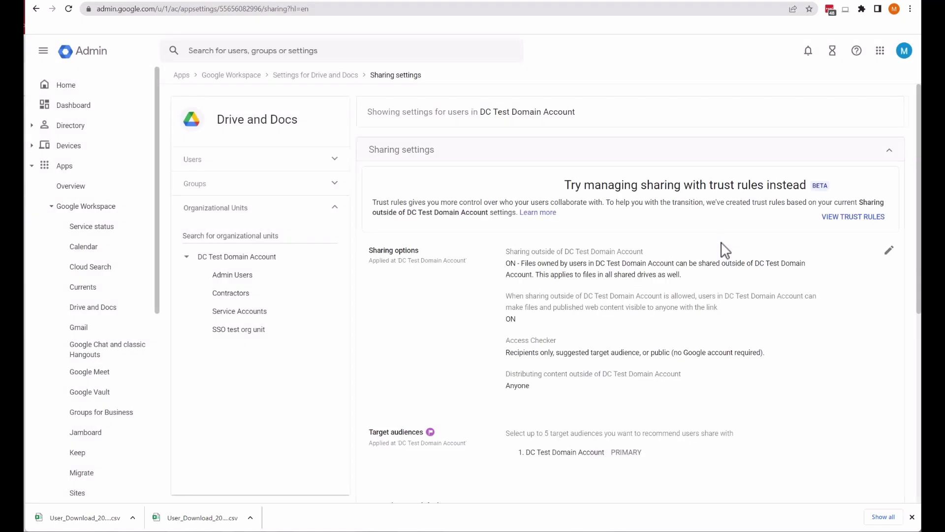
scroll(729, 246, "down", 3)
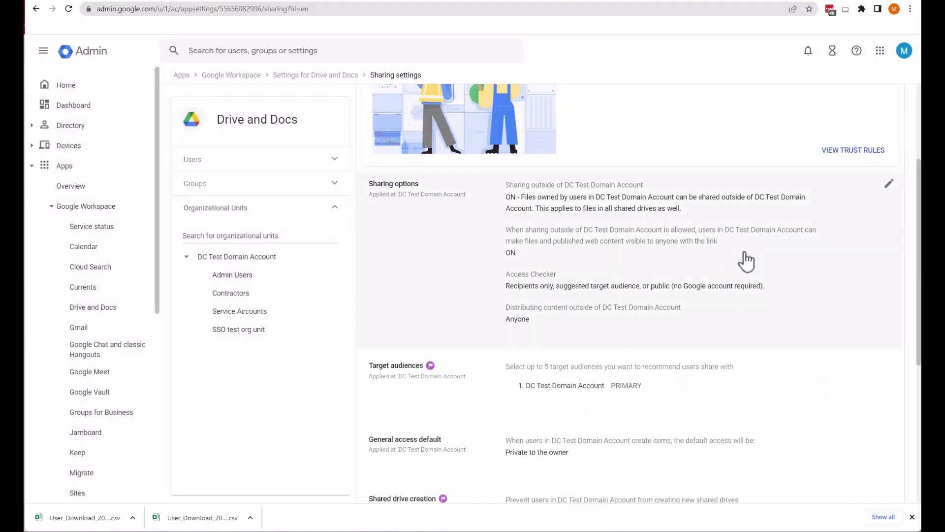
left_click(746, 261)
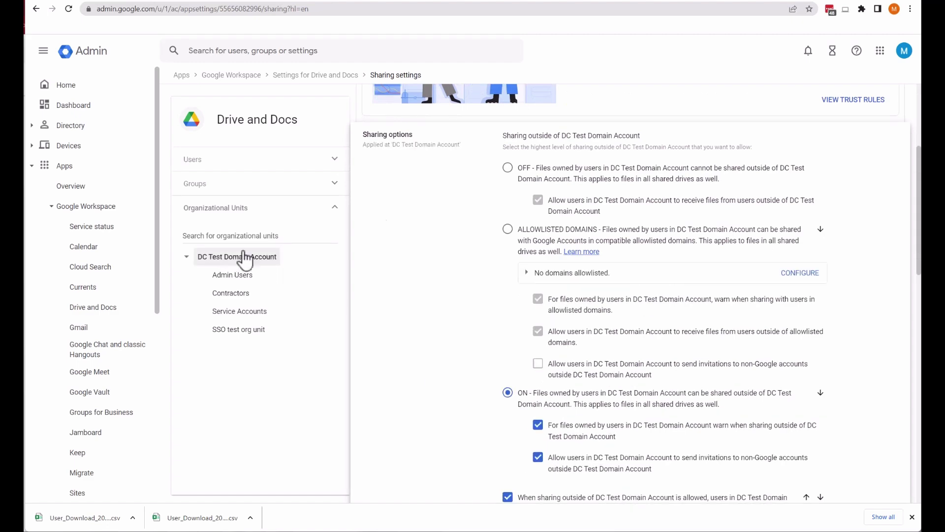
scroll(596, 424, "down", 1)
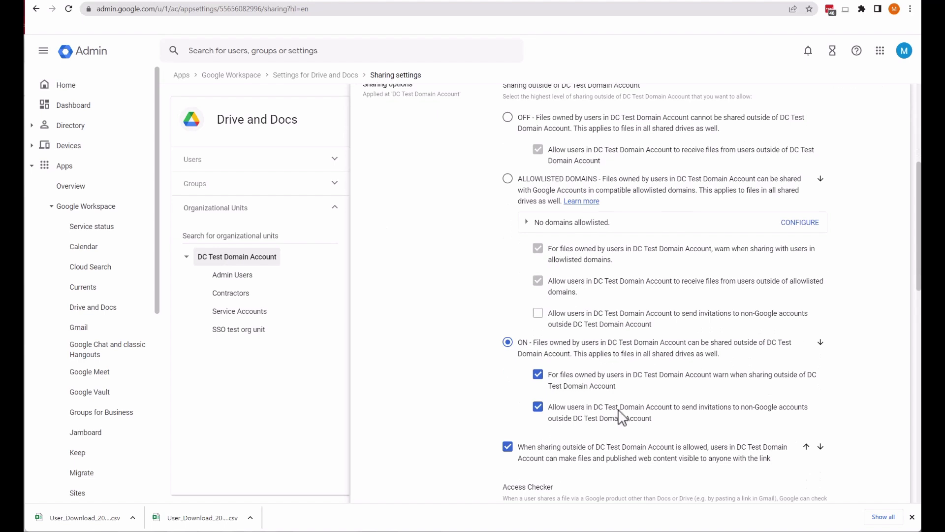
scroll(622, 416, "up", 1)
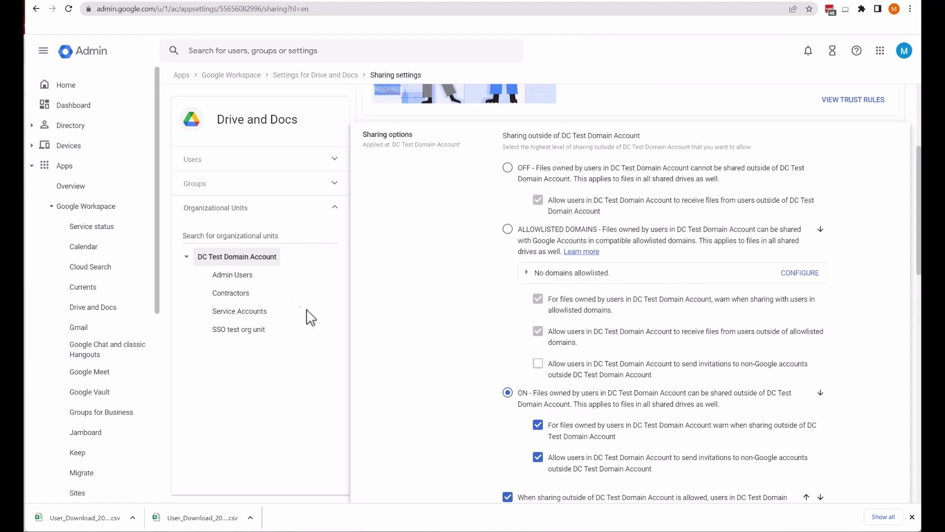
For Contractors, override Drive sharing outside the domain to OFF and disallow receiving files from users outside DC Test Domain Account
left_click(236, 295)
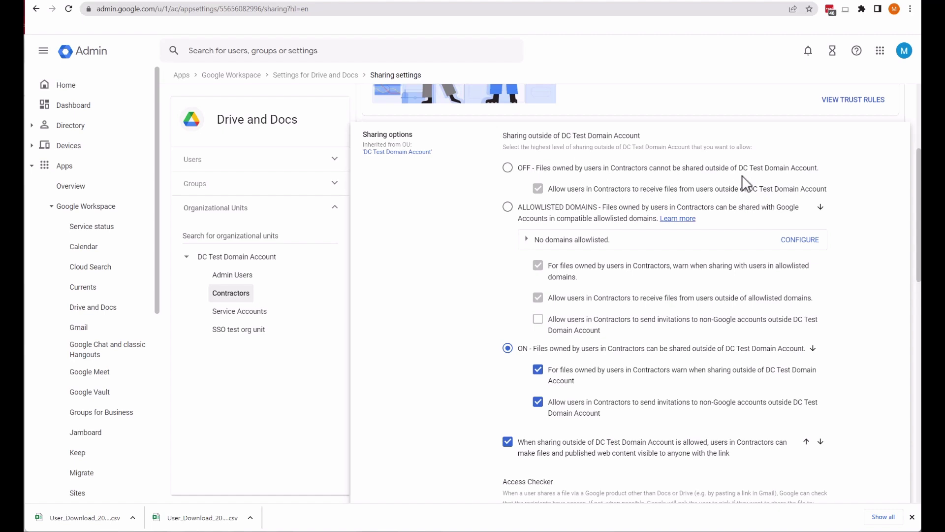
left_click(508, 168)
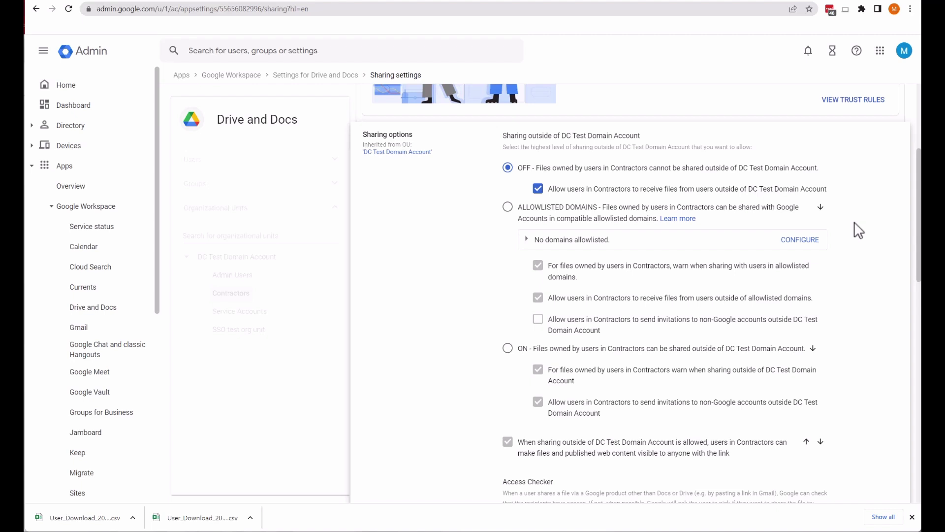
left_click(539, 190)
scroll(868, 265, "down", 8)
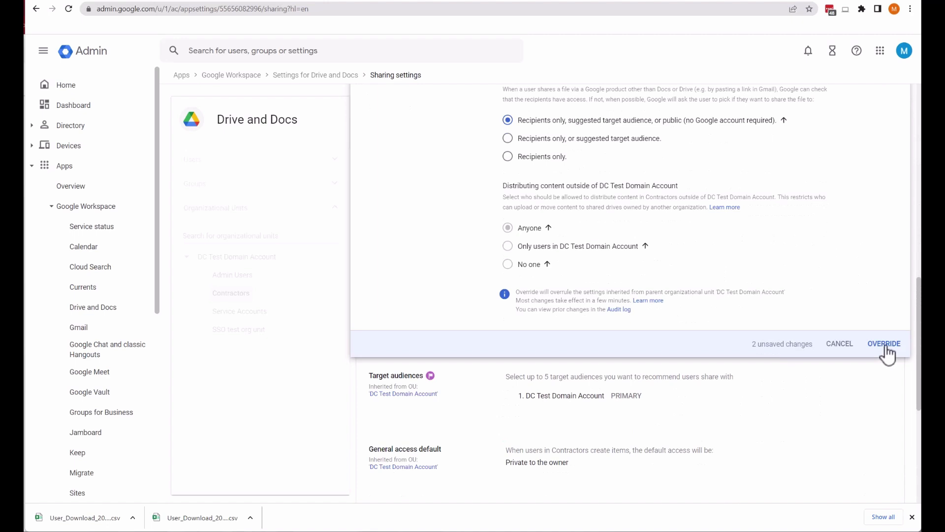
left_click(884, 344)
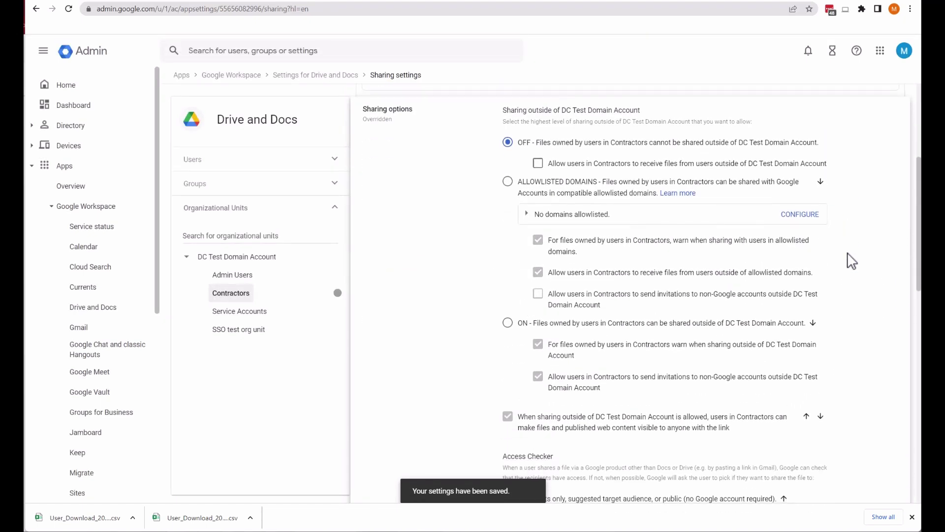
Compare the Drive sharing options of the parent DC Test Domain Account with those of the Contractors organizational unit
scroll(852, 261, "down", 2)
left_click(243, 258)
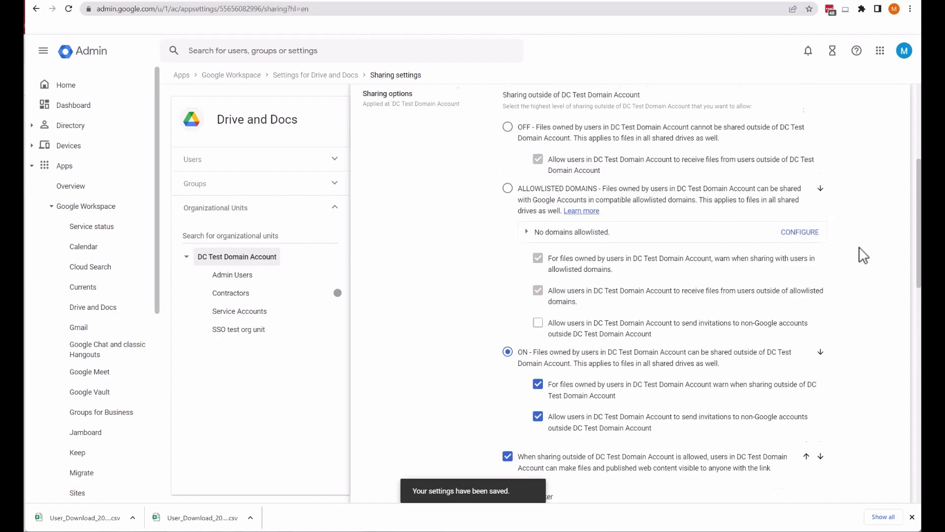
left_click(229, 295)
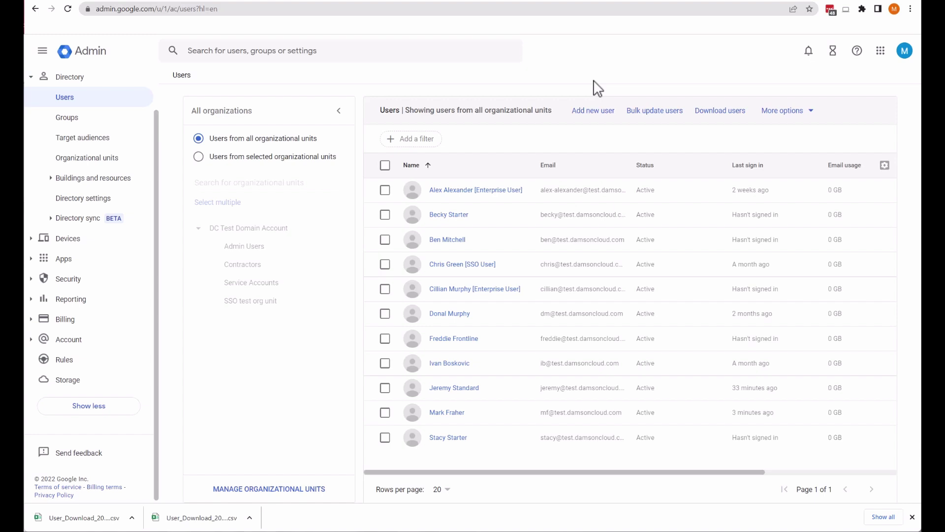
List the users in the Contractors organizational unit and briefly mark the last two users, leaving none selected
left_click(243, 266)
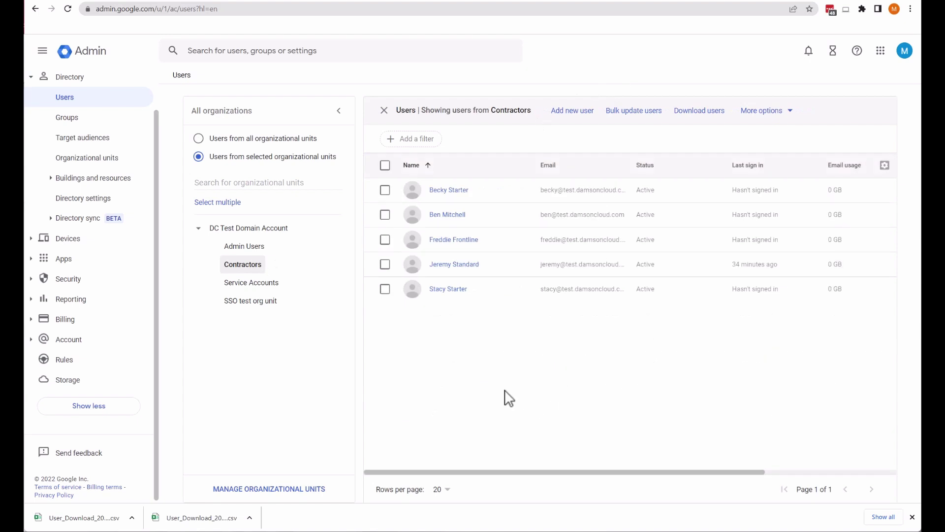
left_click(385, 289)
left_click(385, 266)
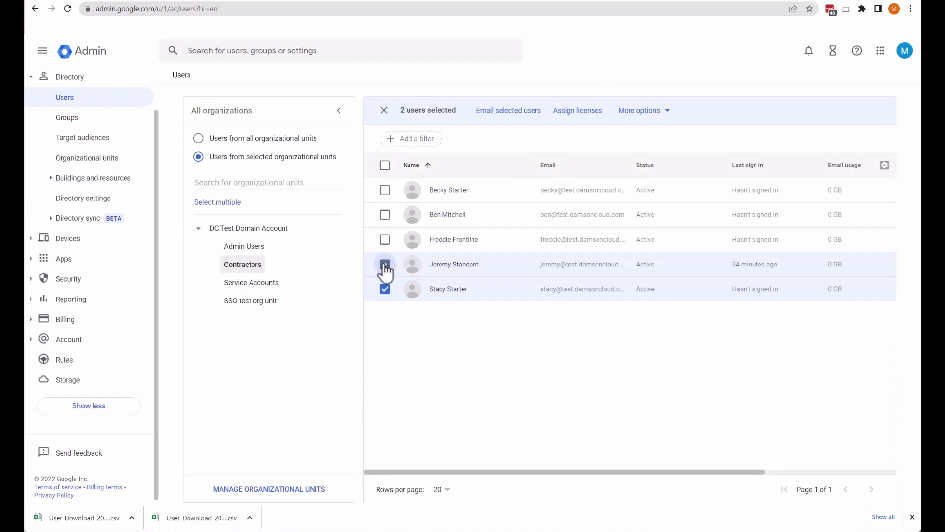
left_click(385, 268)
left_click(386, 290)
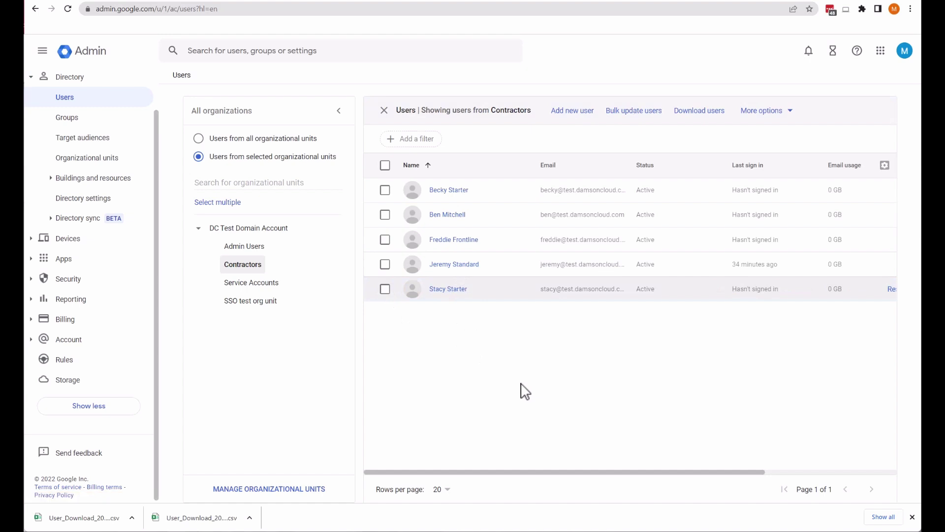
Open the Access Sites group from the directory and examine its direct members
left_click(66, 118)
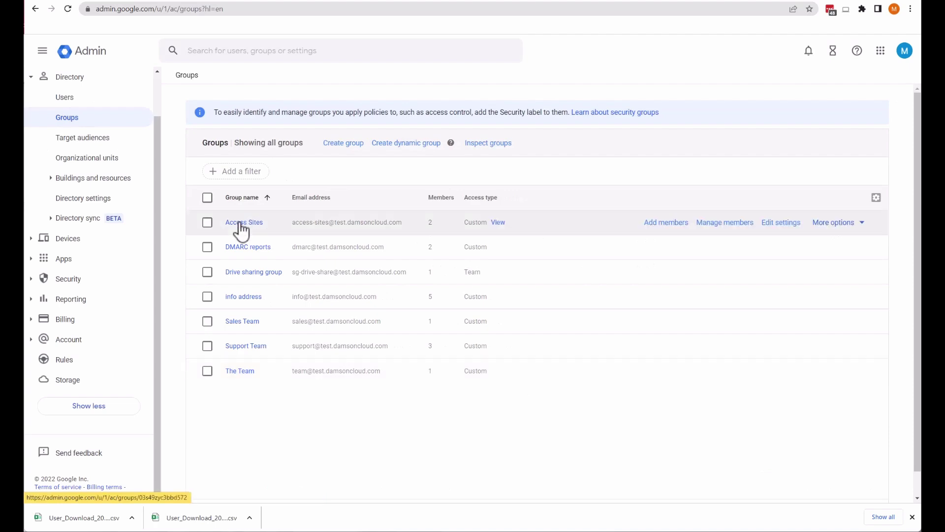
left_click(241, 224)
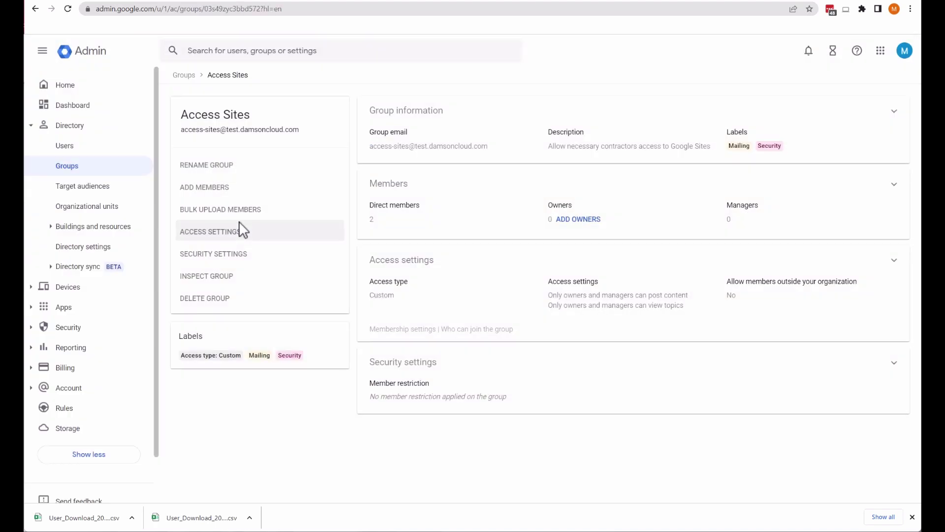
left_click(414, 212)
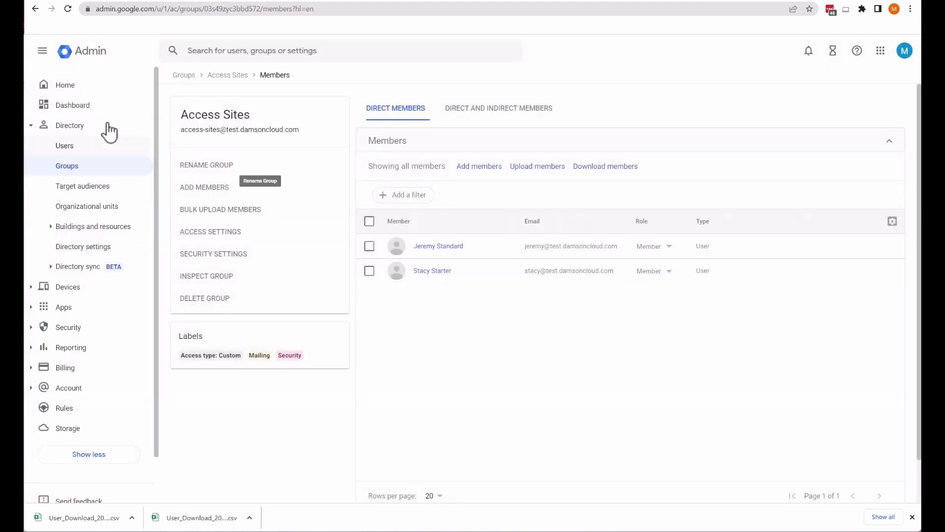
Open the Google Workspace service status list, search the groups for "acces" and select the Access Sites group
left_click(33, 127)
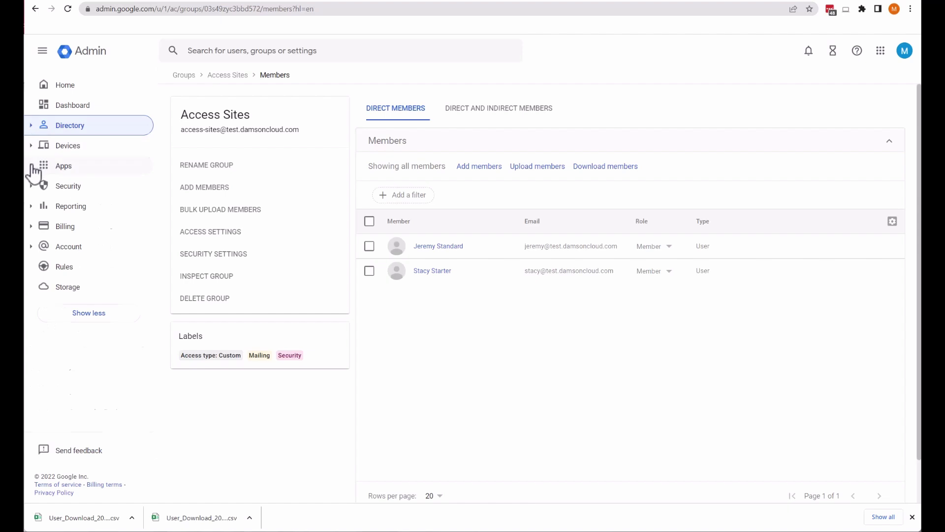
left_click(36, 166)
left_click(79, 232)
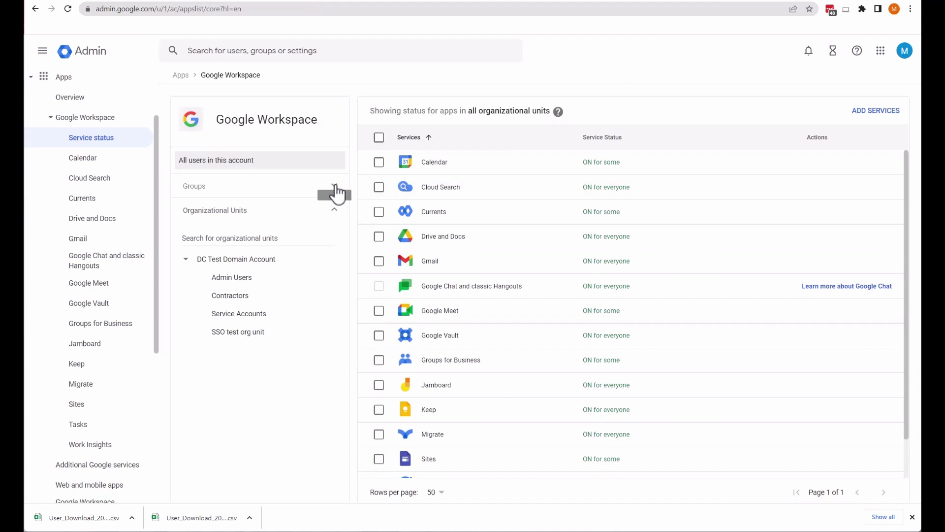
left_click(333, 191)
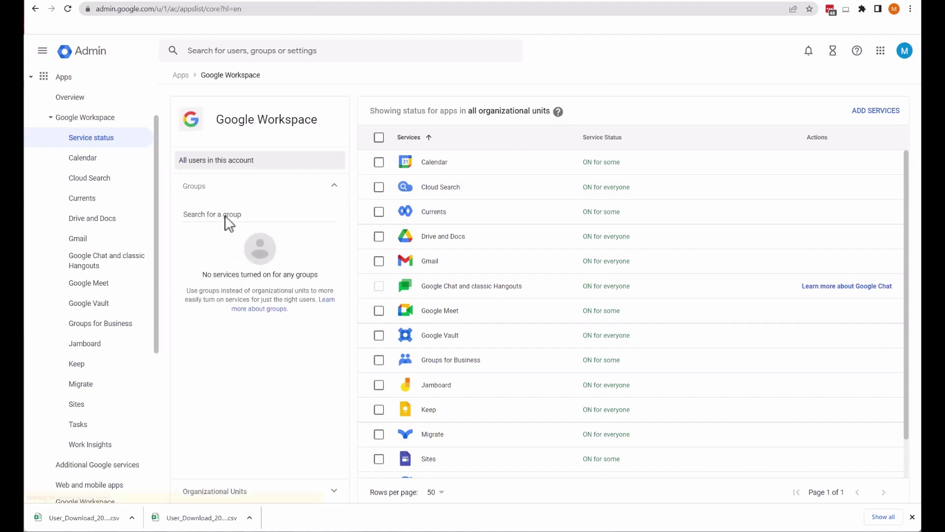
left_click(226, 216)
type("acess")
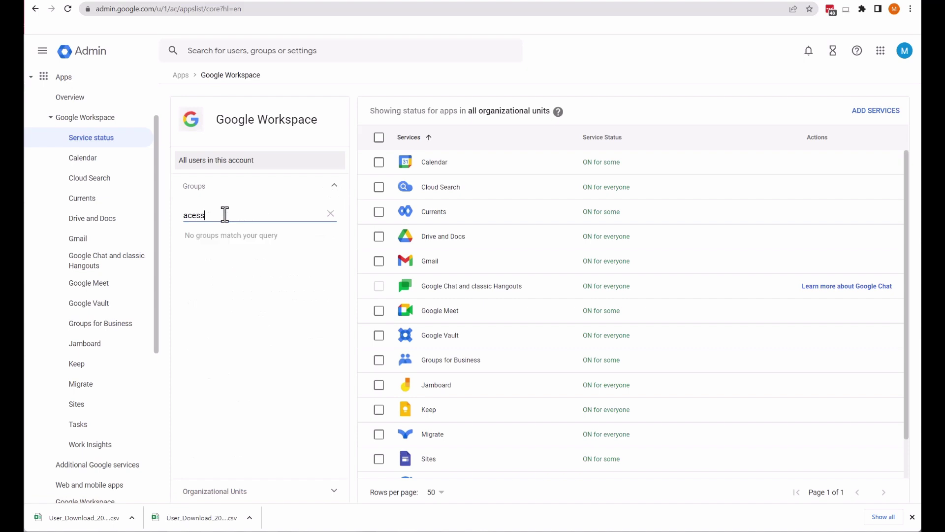
key("BackSpace")
key("BackSpace")
type("c")
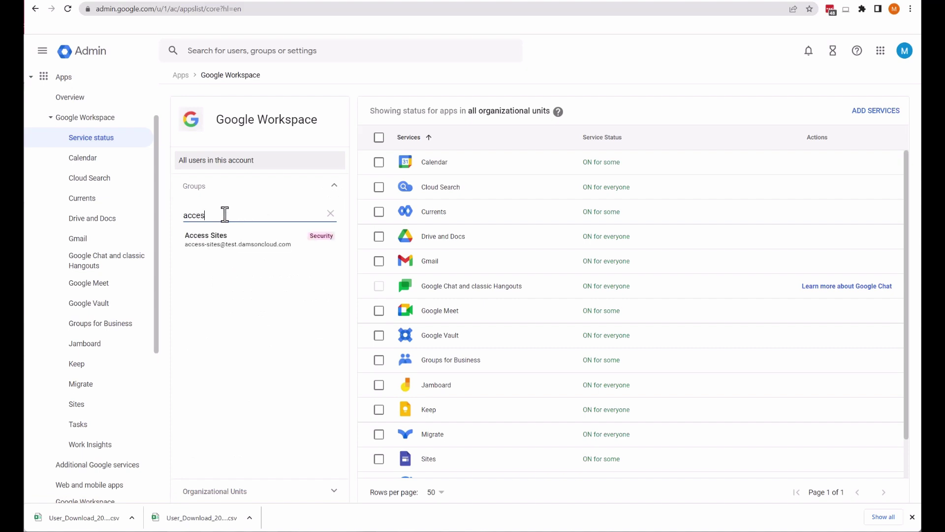
left_click(224, 245)
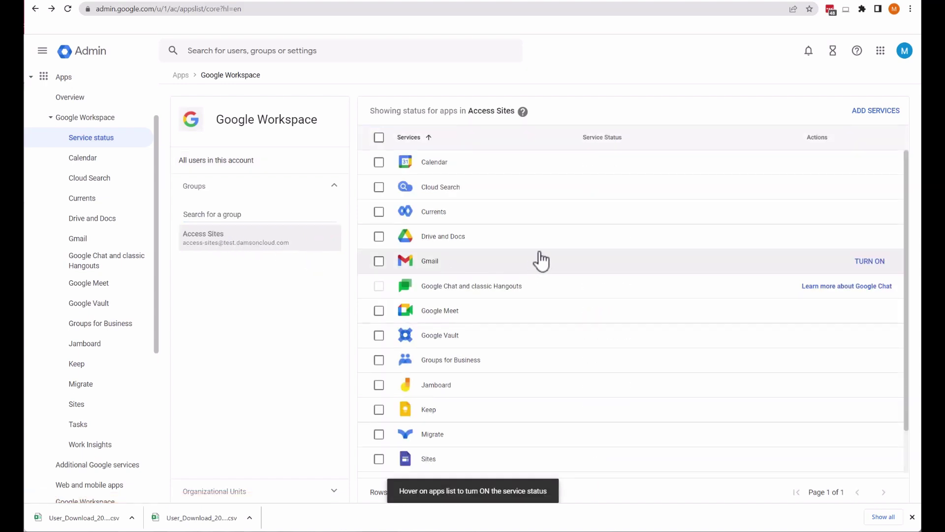
Turn ON the Sites service for the Access Sites group and check its service status in the list
scroll(536, 345, "down", 1)
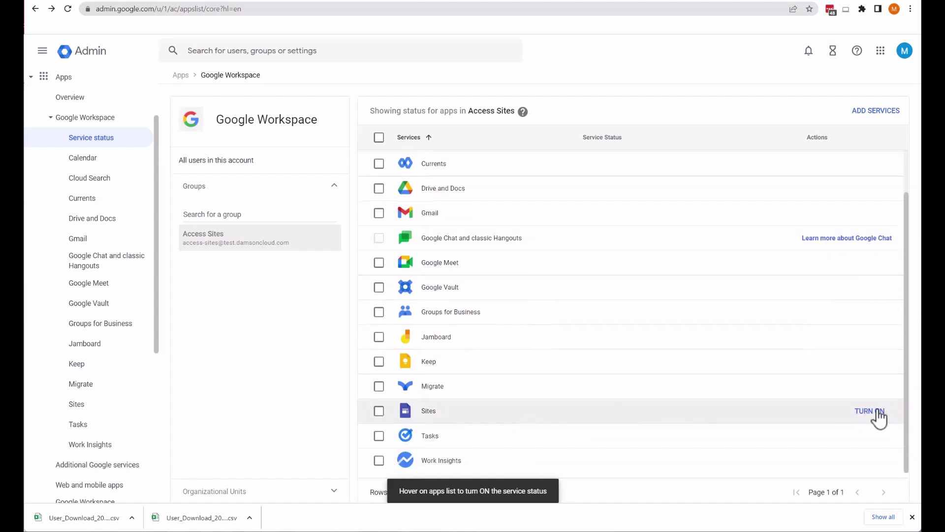
left_click(872, 412)
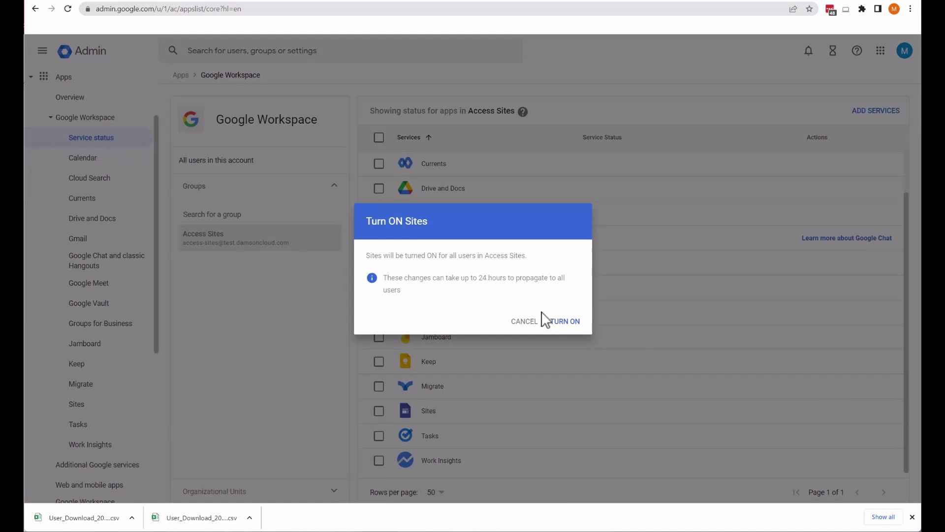
left_click(562, 324)
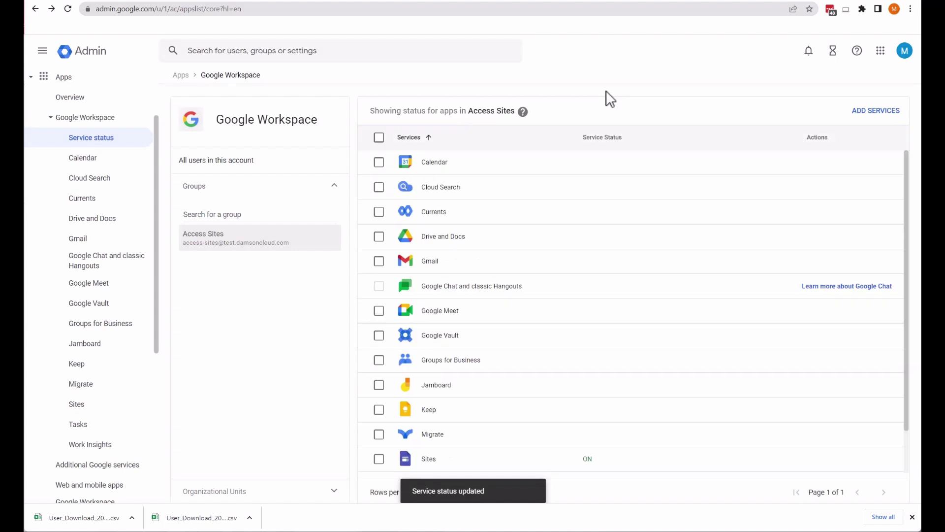
scroll(623, 296, "down", 2)
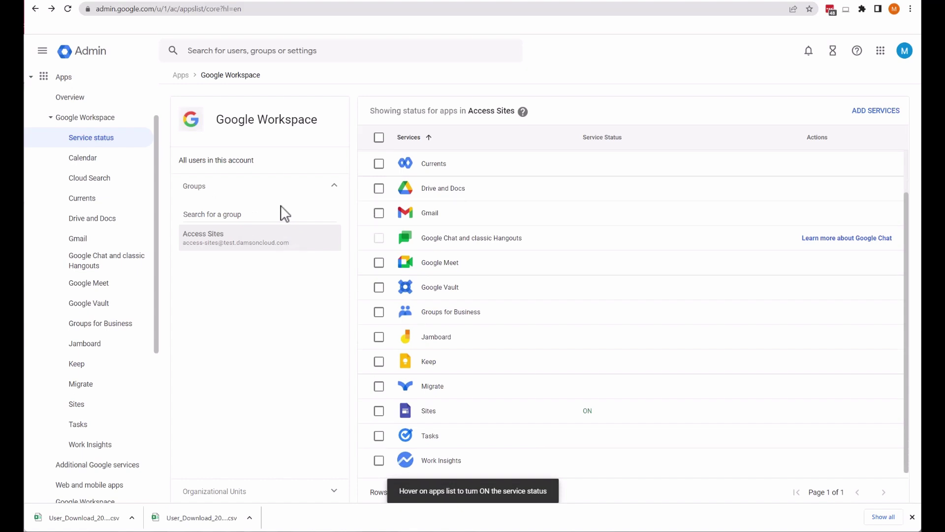
scroll(140, 147, "up", 2)
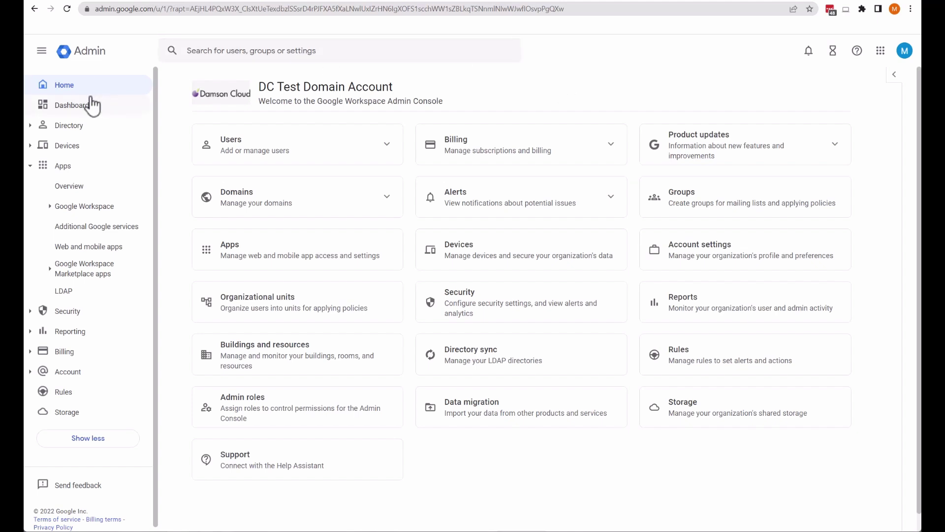
Open the External Calendar Sharing group from the directory and examine its direct members
left_click(33, 127)
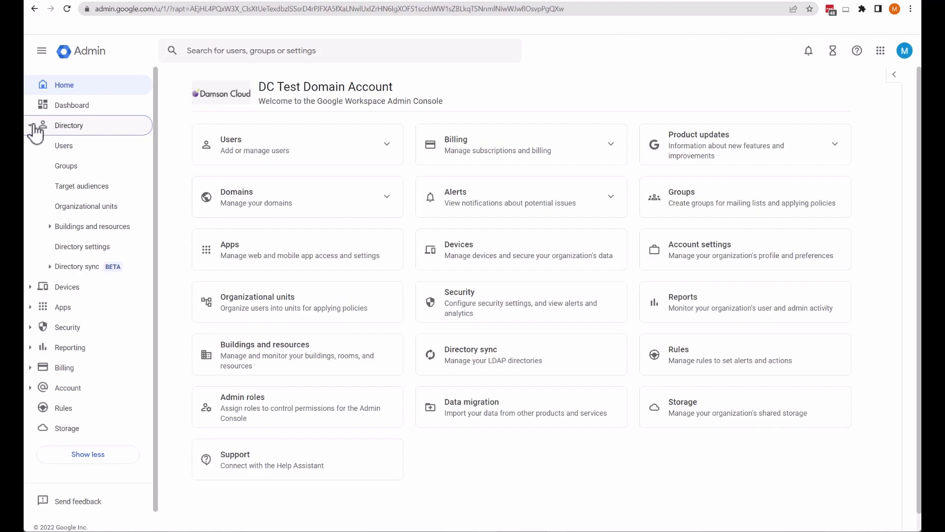
left_click(68, 167)
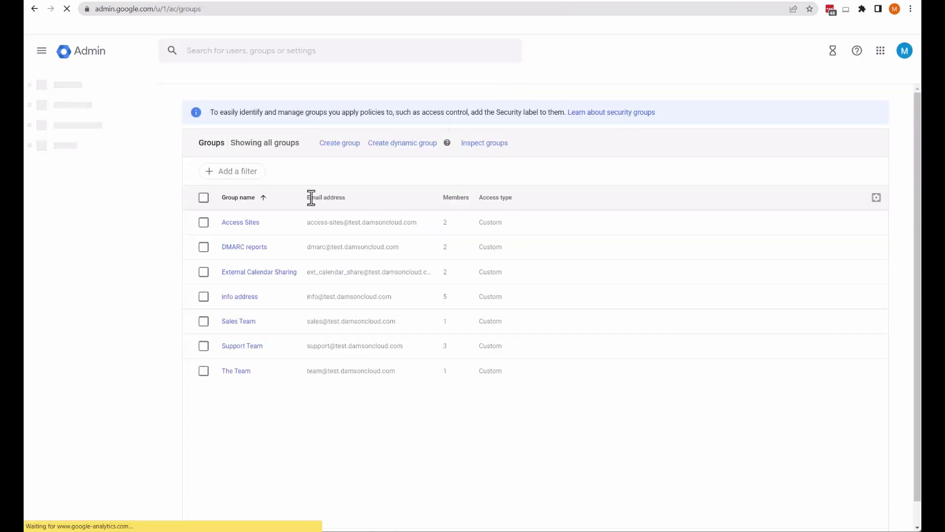
left_click(259, 272)
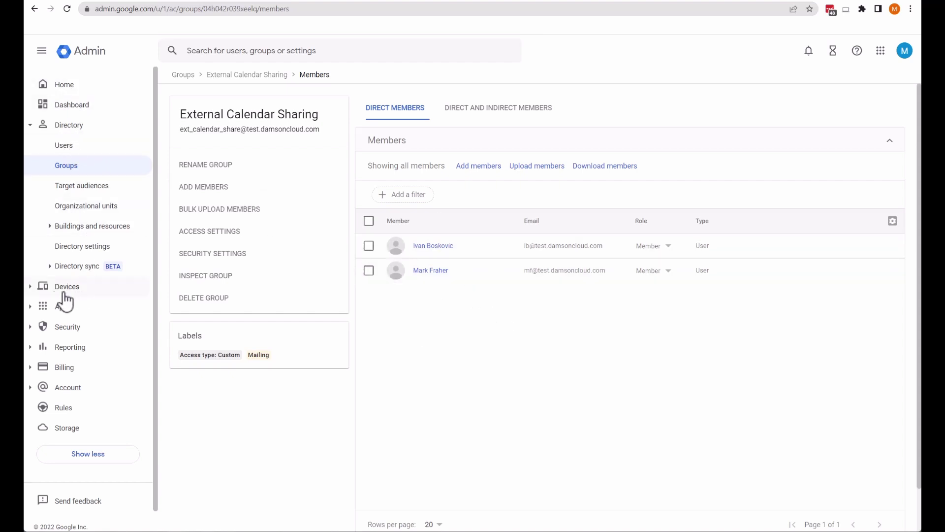
Open Calendar's sharing settings and review the domain-wide external sharing options for primary calendars without changing them
left_click(31, 307)
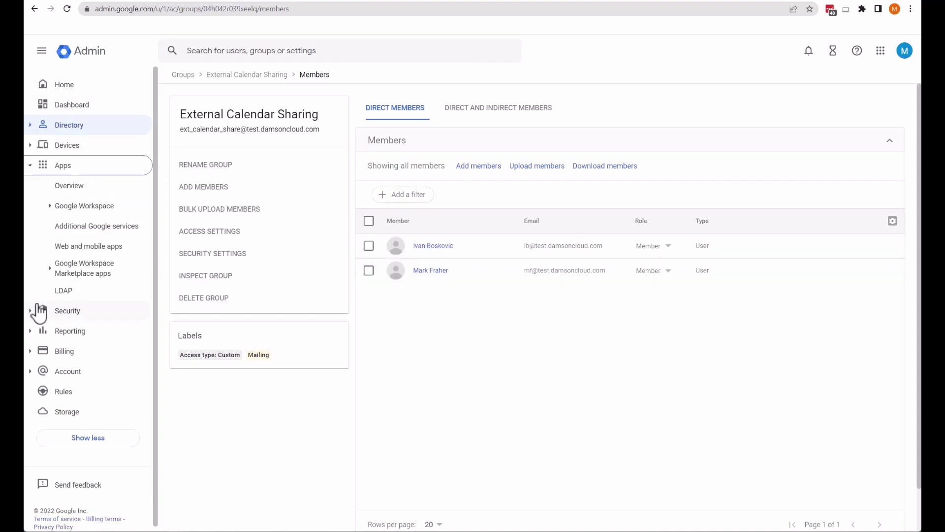
left_click(53, 208)
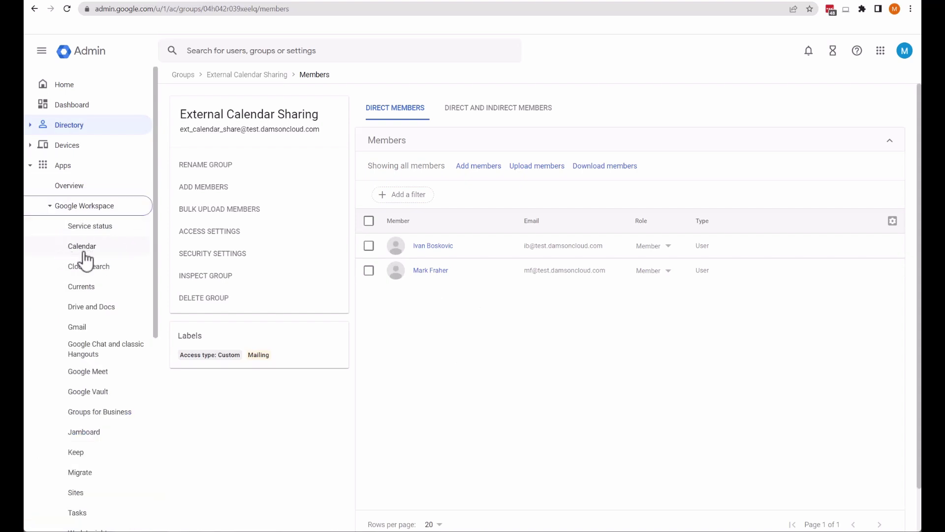
left_click(82, 249)
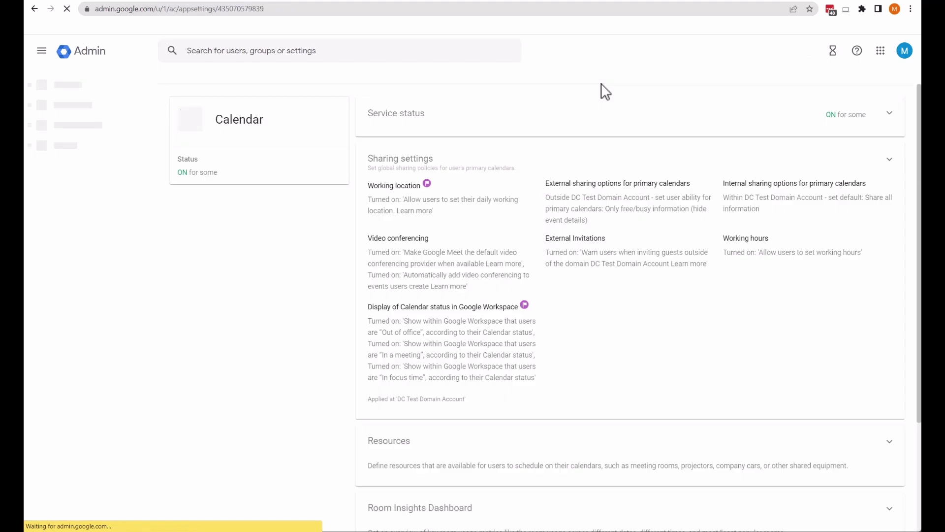
left_click(601, 338)
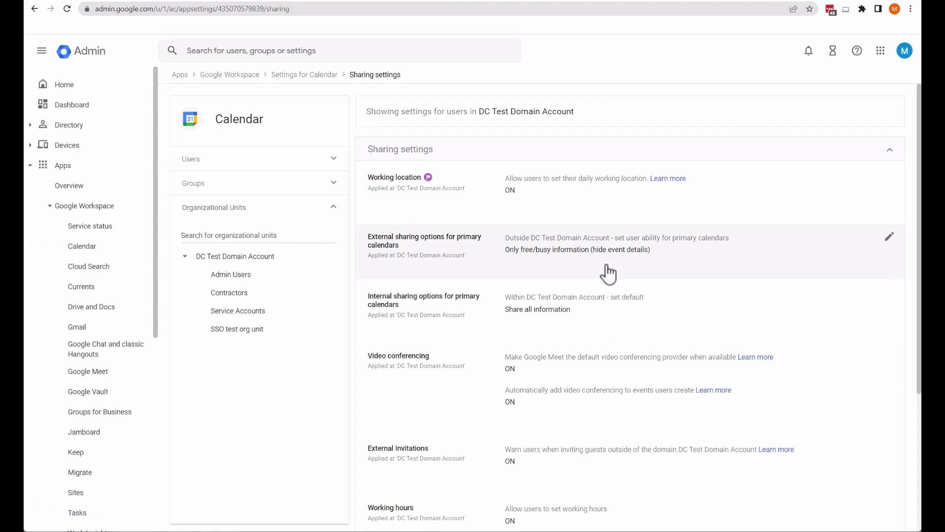
left_click(549, 268)
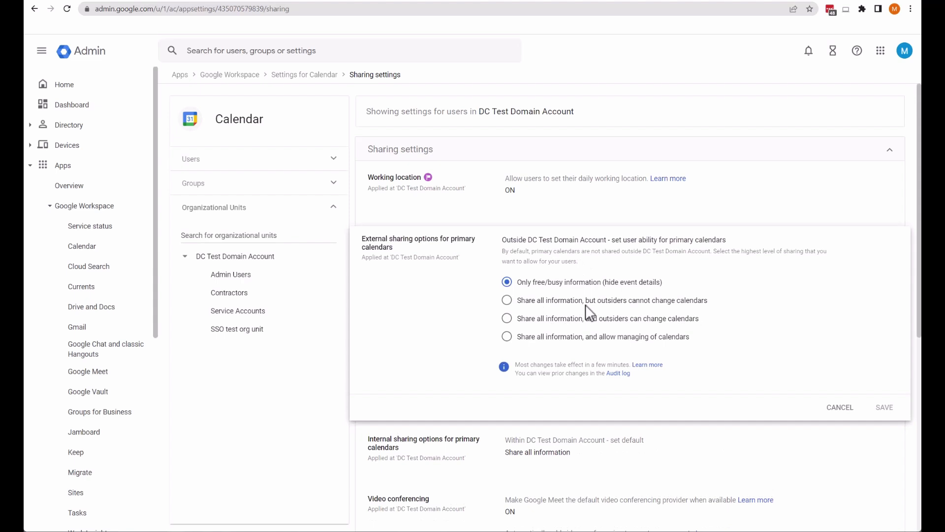
left_click(839, 409)
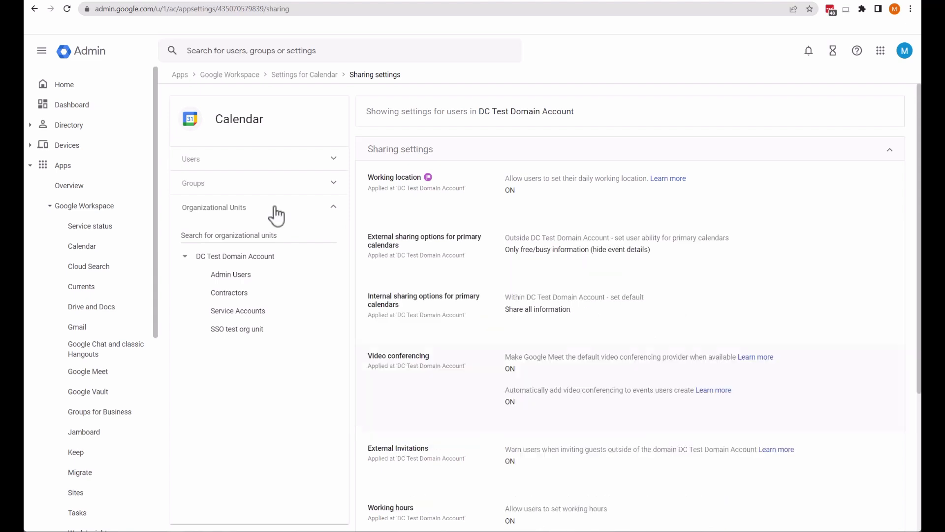
For the External Calendar Sharing group, set primary calendars' external sharing to "Share all information, and outsiders can change calendars" and save
left_click(334, 186)
left_click(222, 213)
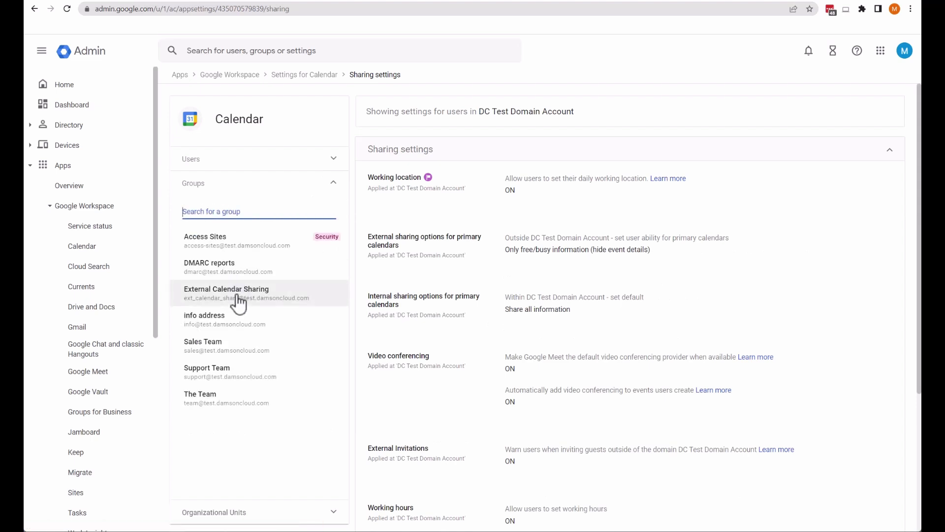
left_click(239, 301)
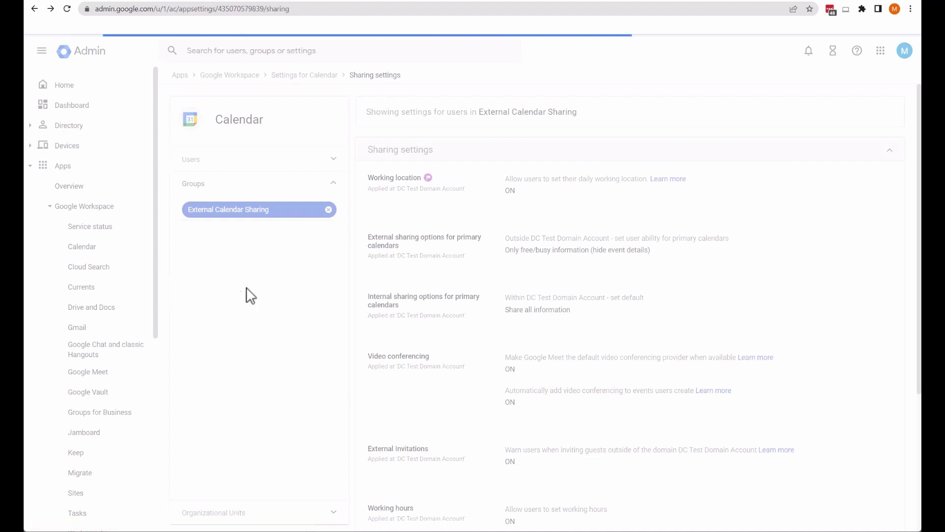
left_click(626, 255)
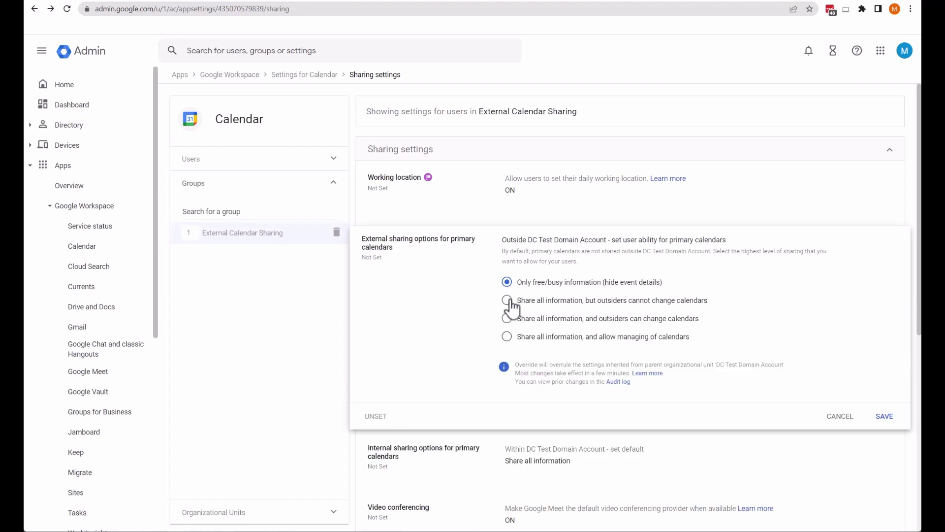
left_click(509, 320)
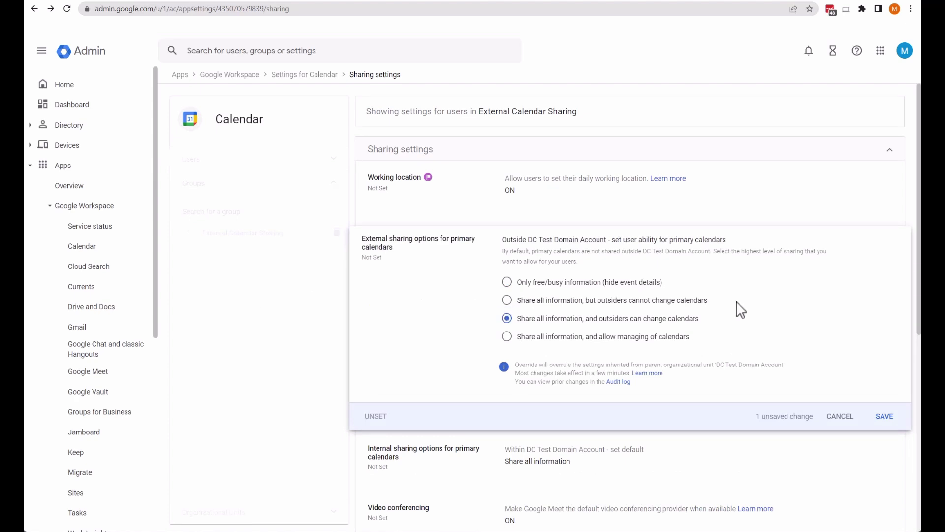
left_click(885, 417)
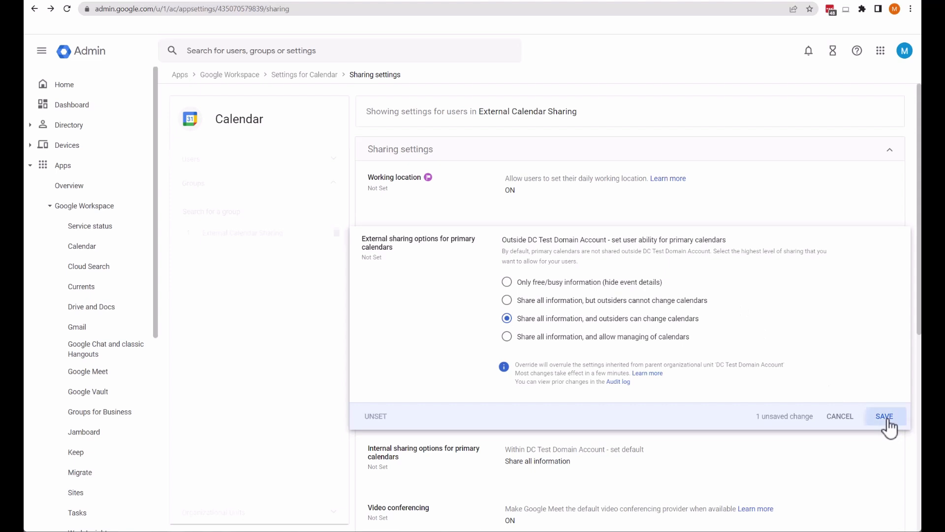